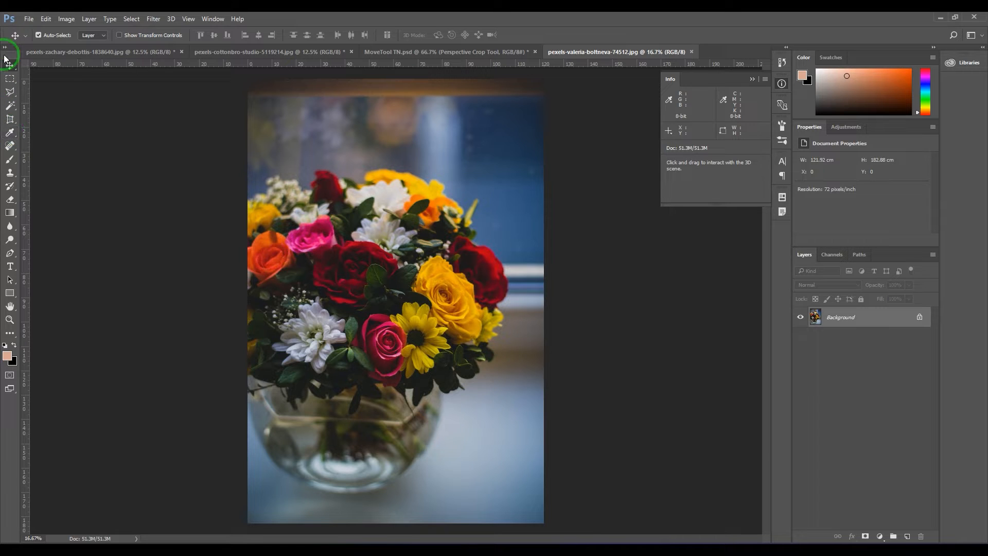
Step: Use the Eyedropper Tool to sample the yellow rose's colour and the grey-blue backdrop beside the vase as foreground colours
left_click(9, 133)
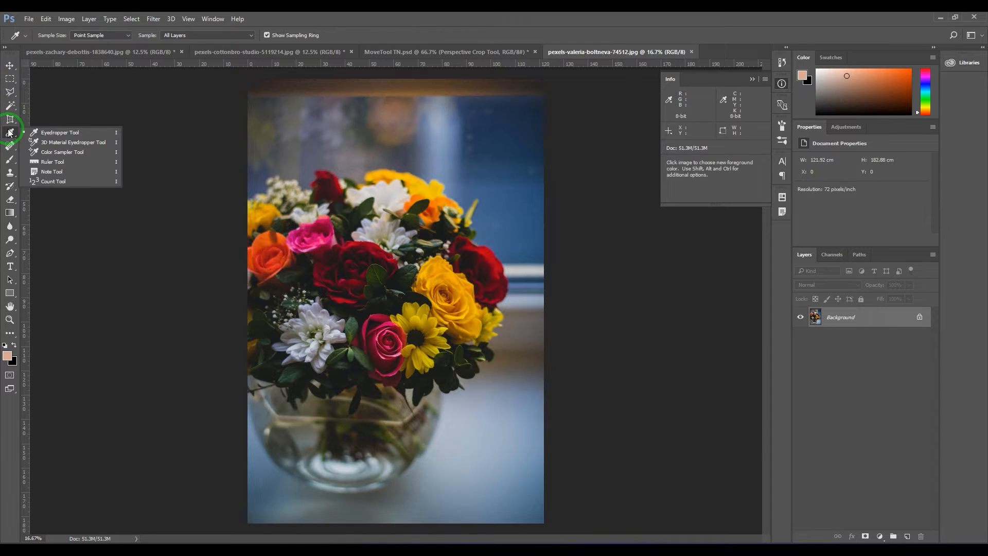
left_click(53, 135)
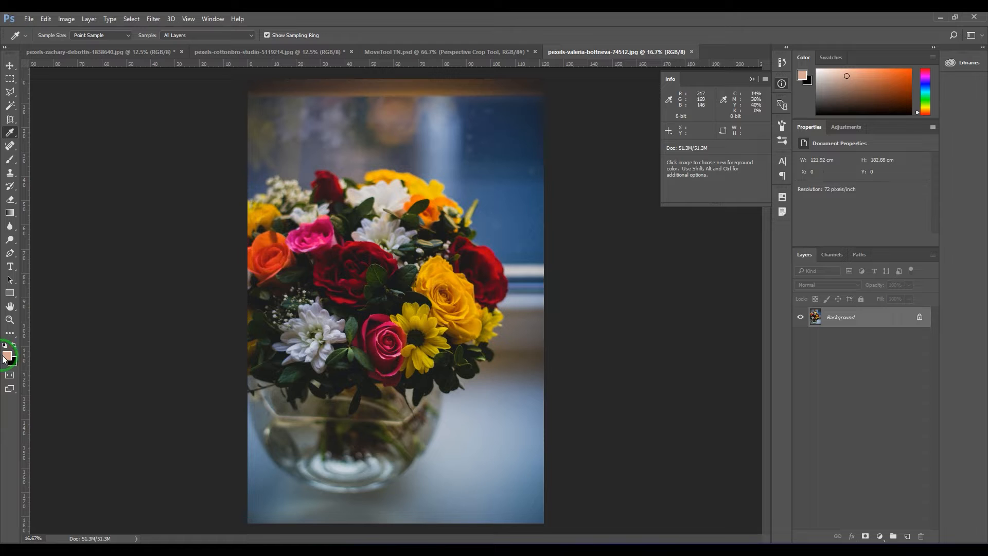
left_click_drag(5, 359, 453, 299)
left_click(450, 278)
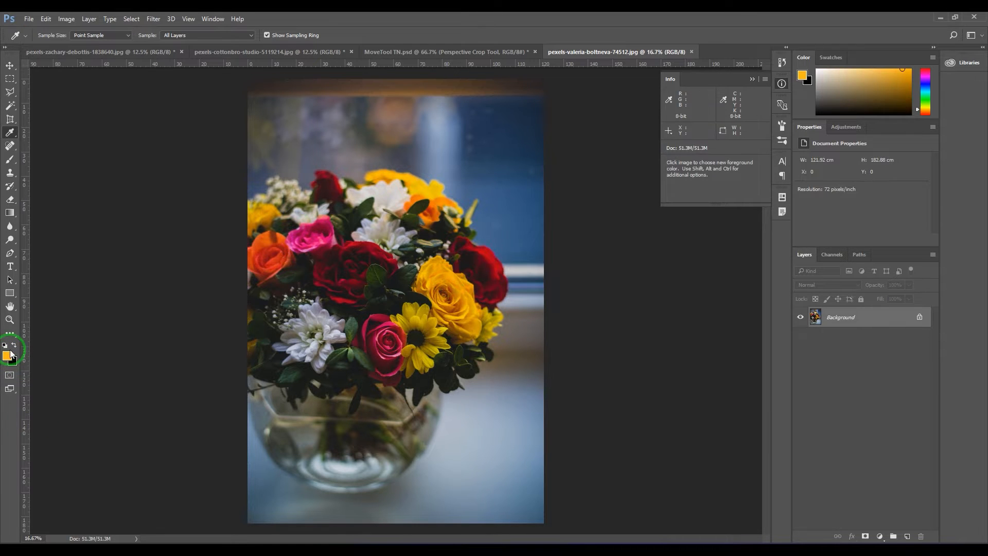
left_click_drag(21, 352, 525, 380)
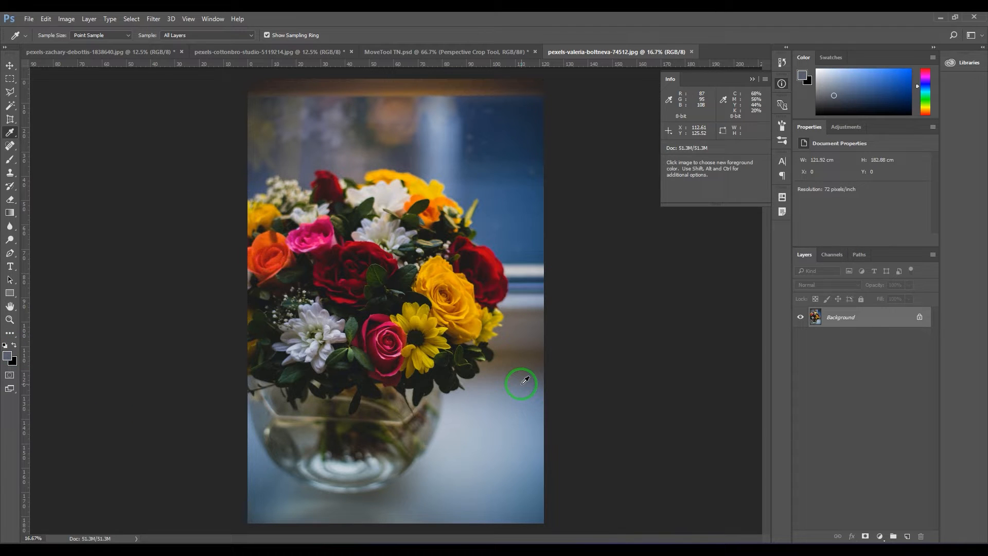
Step: Switch to the Brush tool and enlarge the brush to 400 px
key("b")
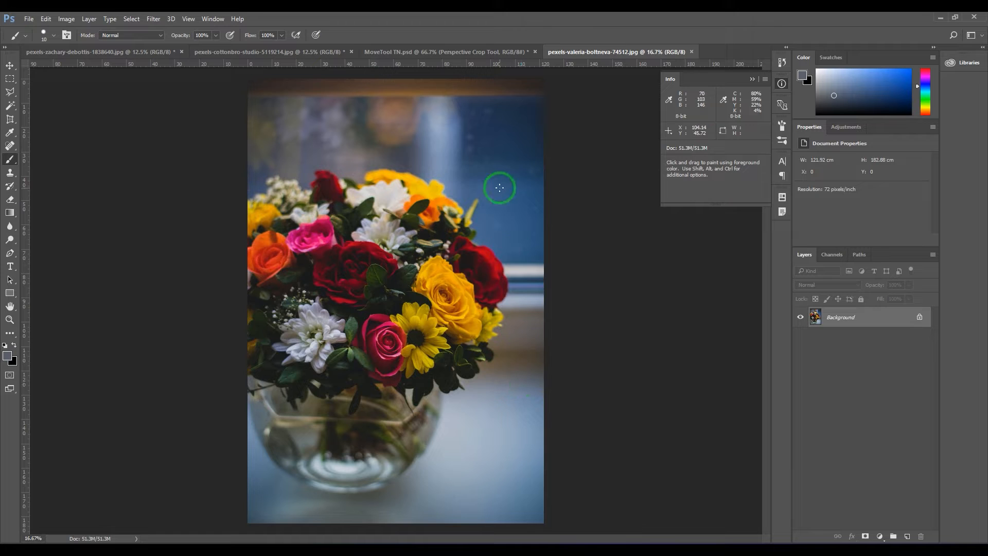
key("bracketright")
key("bracketright")
key("bracketright")
key("bracketright")
key("bracketright")
key("bracketright")
key("bracketright")
key("bracketright")
key("bracketright")
key("bracketright")
key("bracketright")
key("bracketright")
key("bracketright")
key("bracketright")
key("bracketright")
key("bracketright")
key("bracketright")
key("bracketright")
key("bracketright")
key("bracketright")
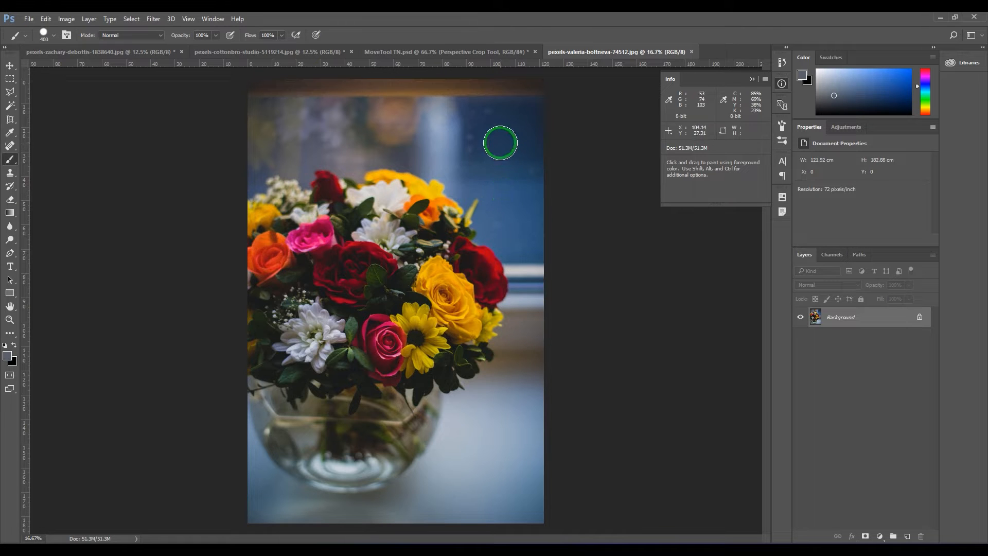
Step: Try brush strokes on the blue window in the sampled grey and in yellow picked from the rose, undoing each one
mouse_move(499, 137)
left_mouse_down()
mouse_move(516, 229)
mouse_move(484, 182)
mouse_move(488, 211)
left_mouse_up()
key("ctrl+z")
left_click(455, 281, "alt")
left_click(478, 162)
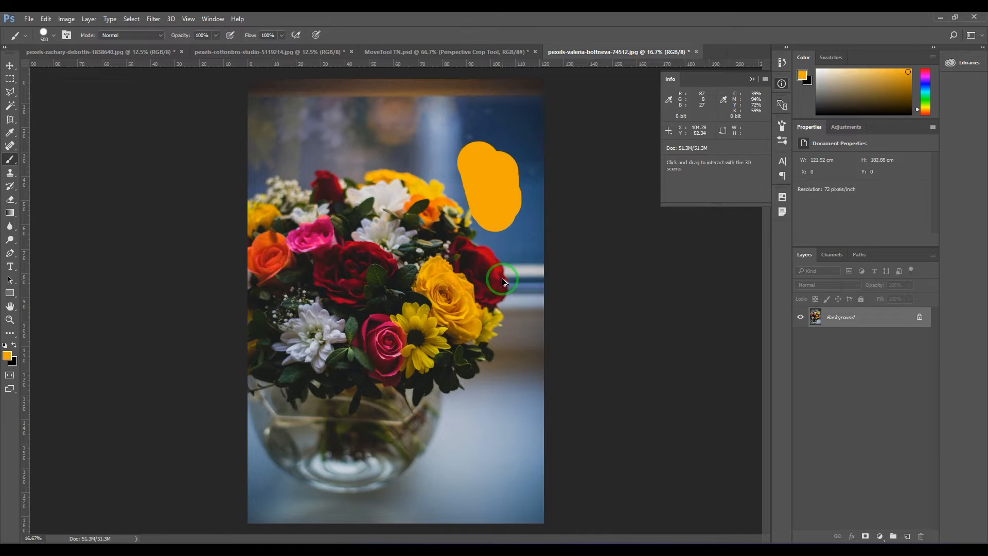
key("ctrl+z")
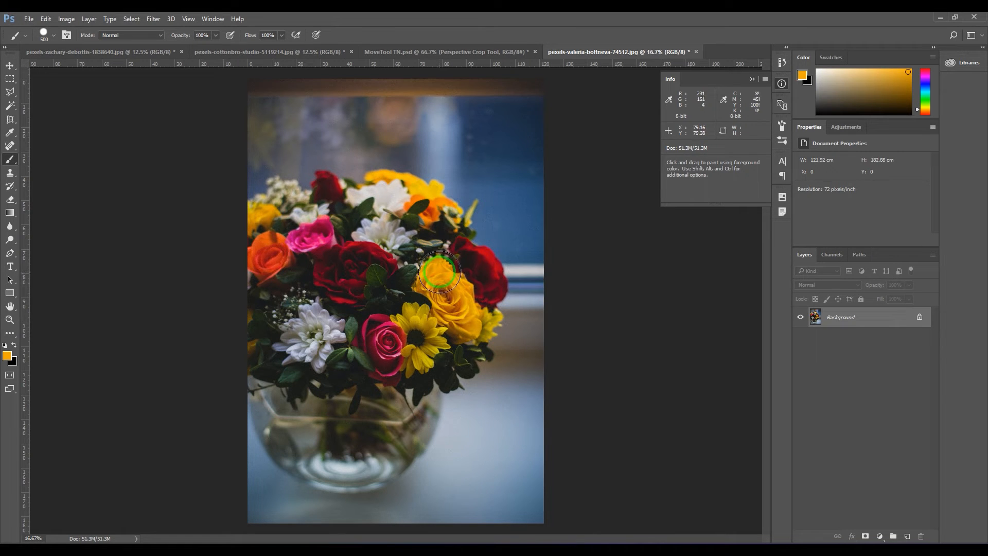
Step: Paint overlapping dark and light orange patches on the upper window area, using two tones sampled from the yellow rose
key("alt")
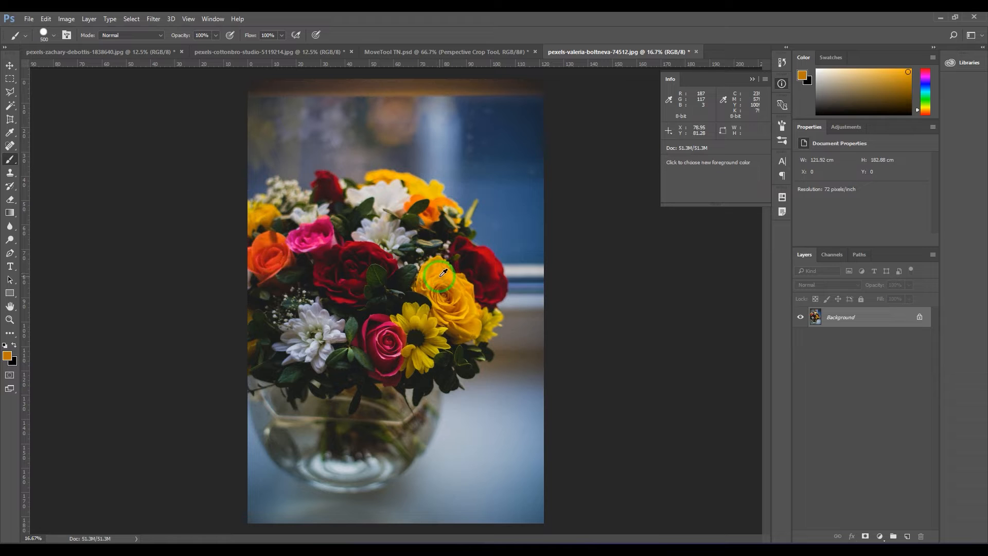
left_click(443, 273, "alt")
mouse_move(496, 130)
left_mouse_down()
mouse_move(446, 117)
mouse_move(507, 133)
left_mouse_up()
key("alt")
left_click(465, 293, "alt")
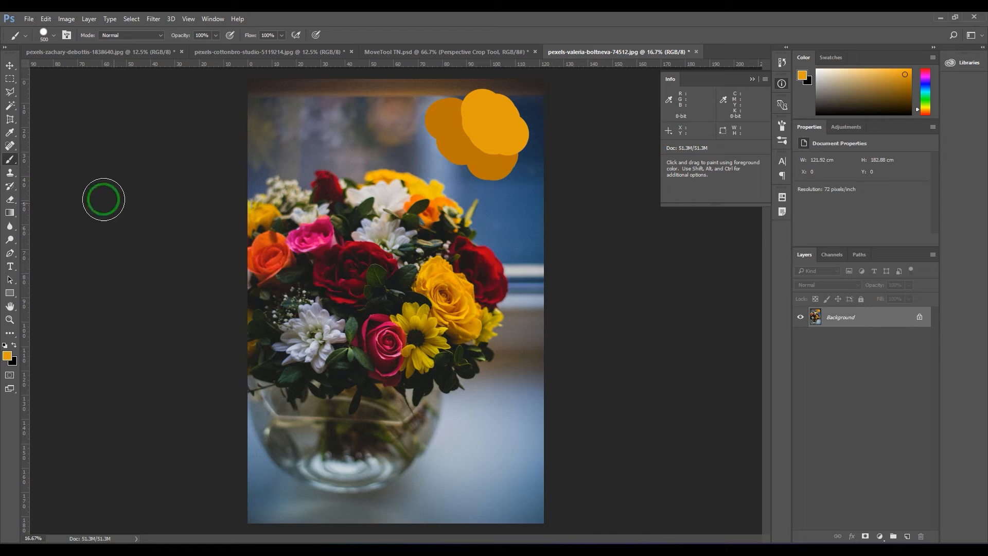
Step: Return to the Eyedropper Tool with its sample size set to Point Sample
left_click(9, 105)
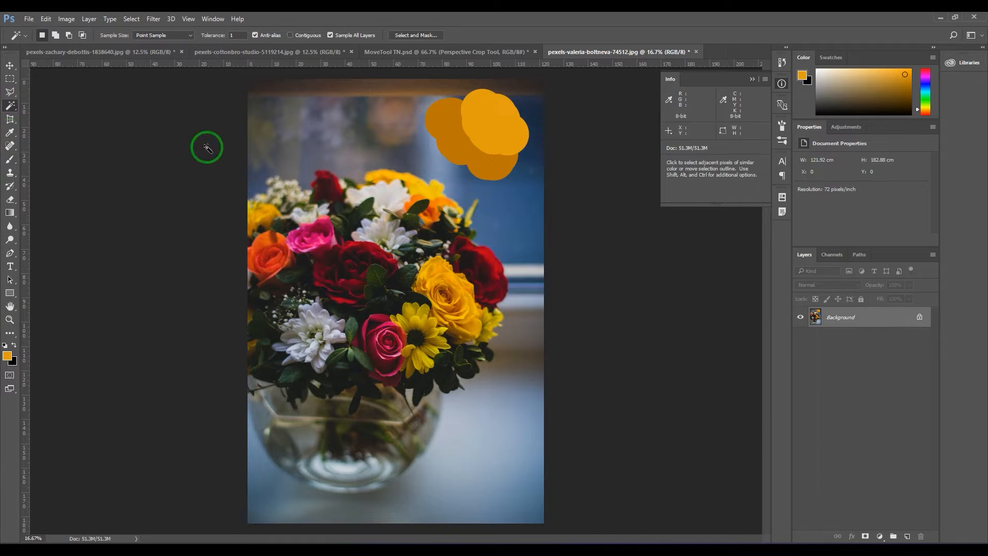
left_click_drag(9, 132, 55, 137)
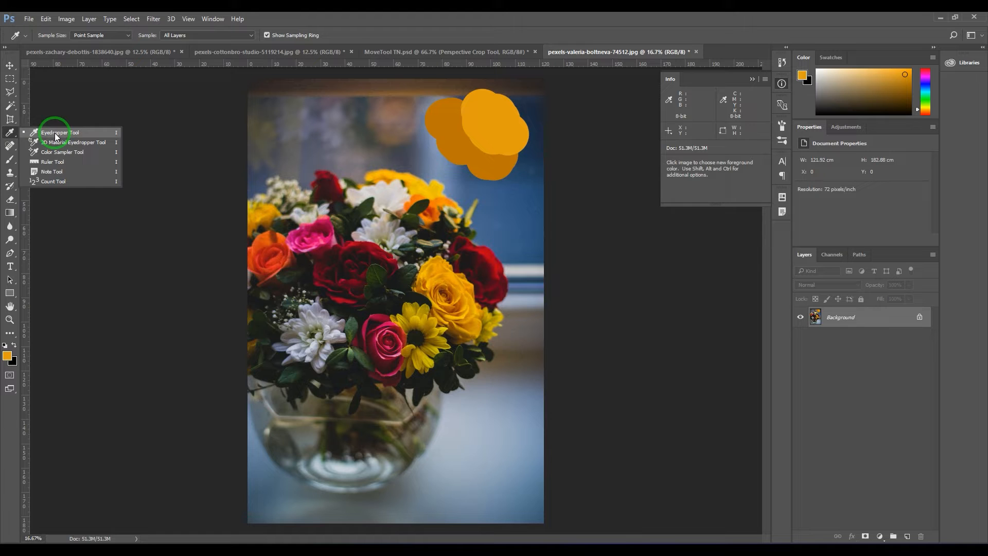
left_click(56, 135)
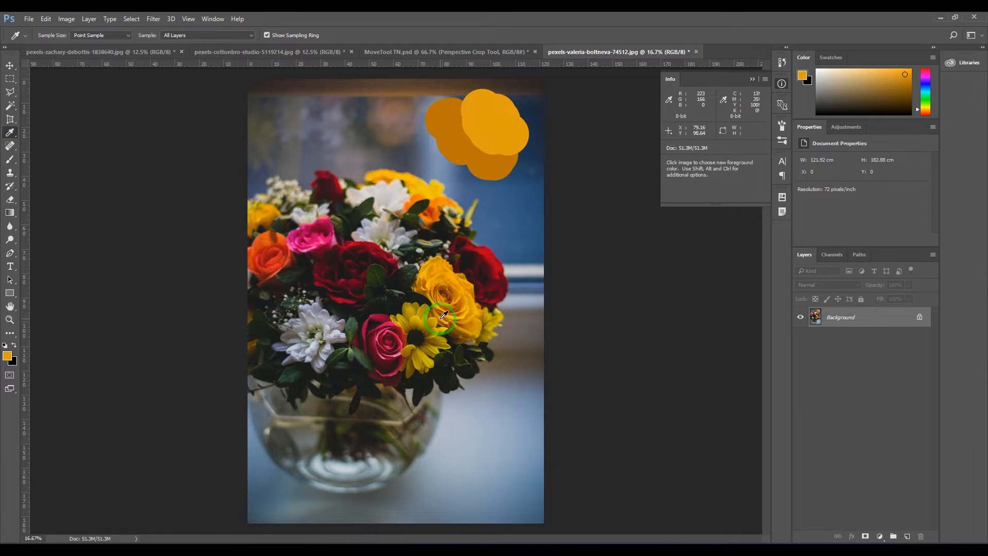
left_click(88, 38)
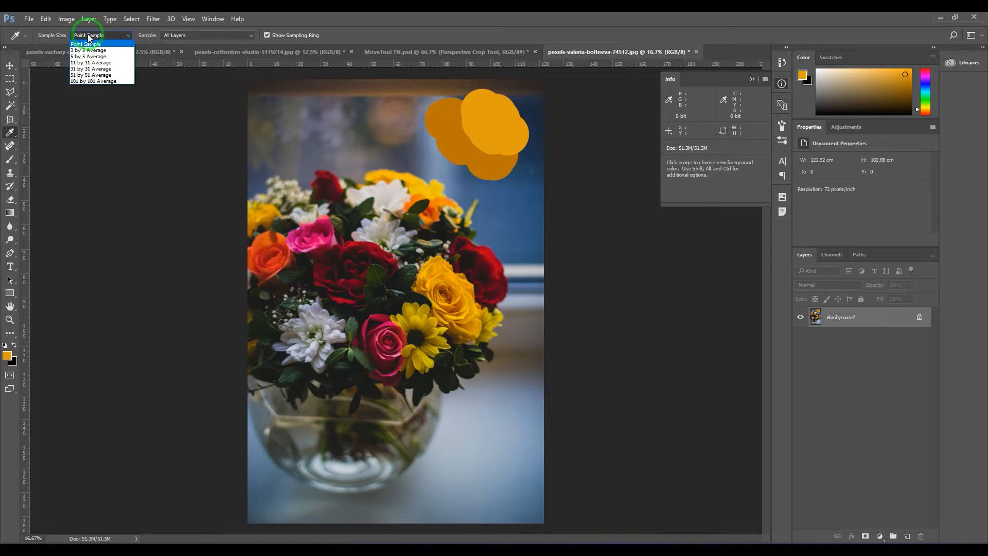
left_click(89, 42)
left_click(421, 316)
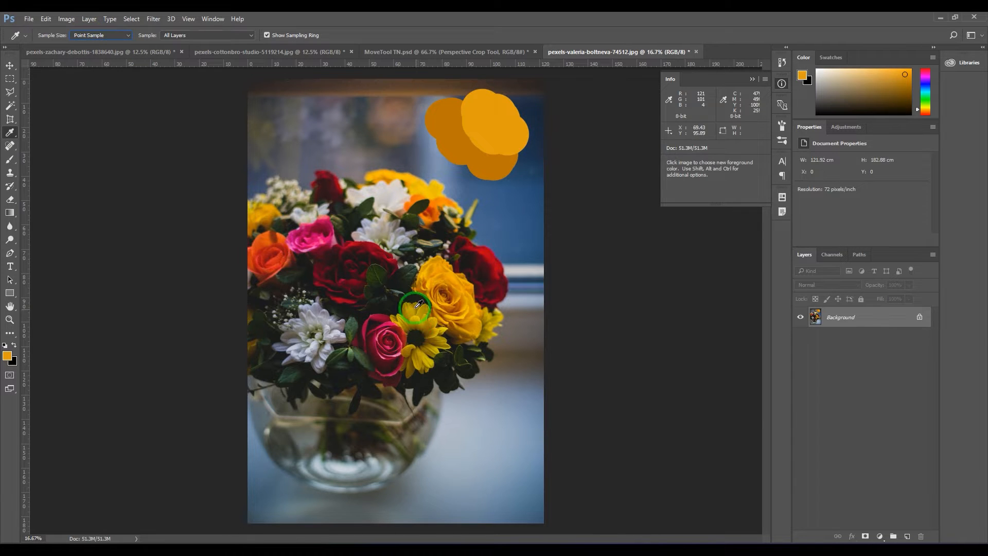
Step: Sample single-pixel colours with the Eyedropper from the yellow rose's petal at a magnification that shows individual pixels
left_click(10, 66)
key("z")
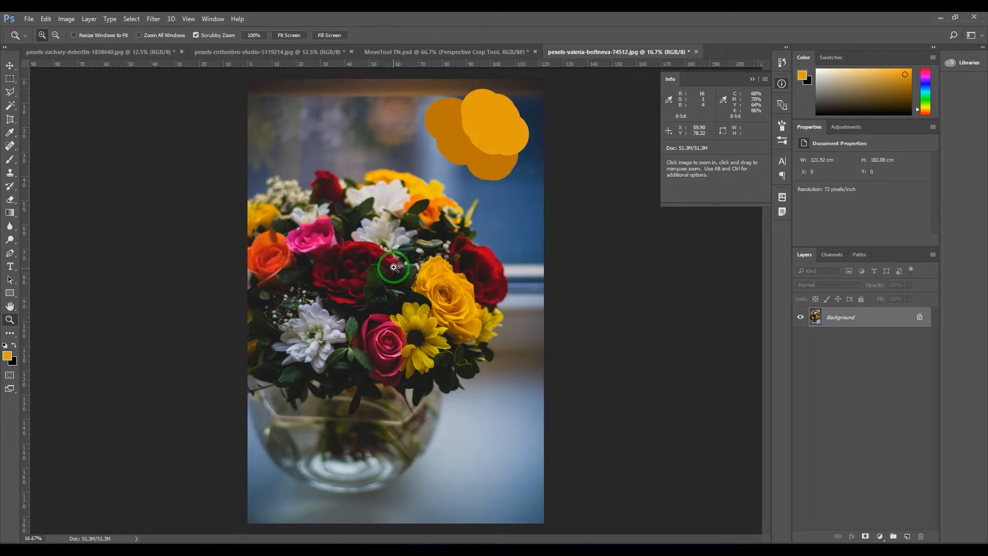
left_click_drag(405, 264, 274, 208)
key("space")
left_click_drag(438, 310, 518, 388)
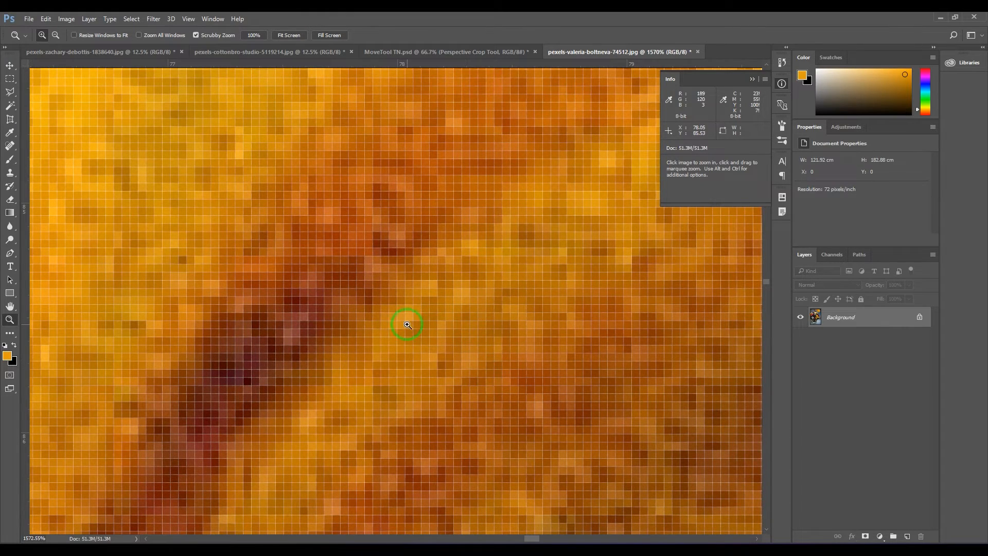
key("i")
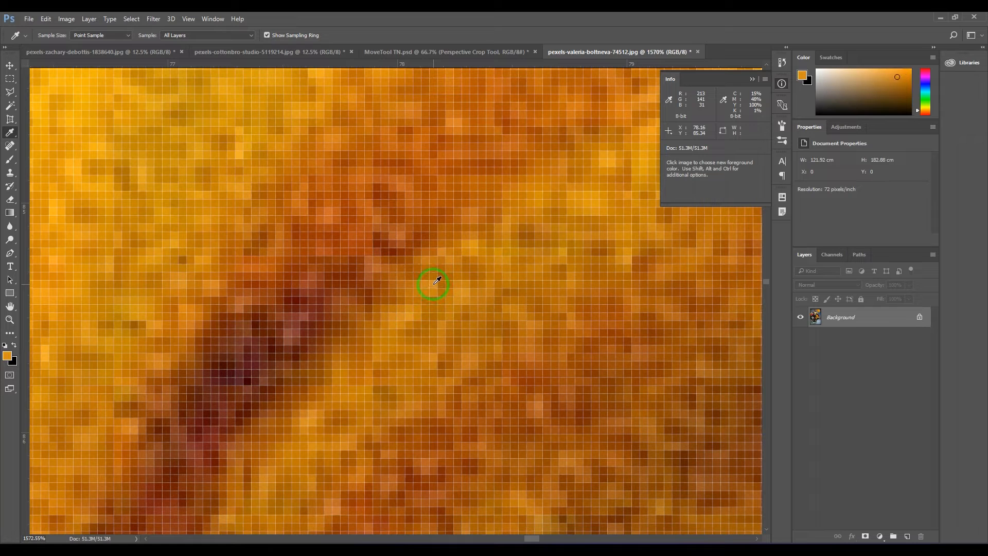
left_click_drag(438, 280, 397, 242)
Step: Set the Eyedropper sample size to 3 by 3 Average and sample an orange pixel area of the rose at 3200% magnification
left_click(98, 35)
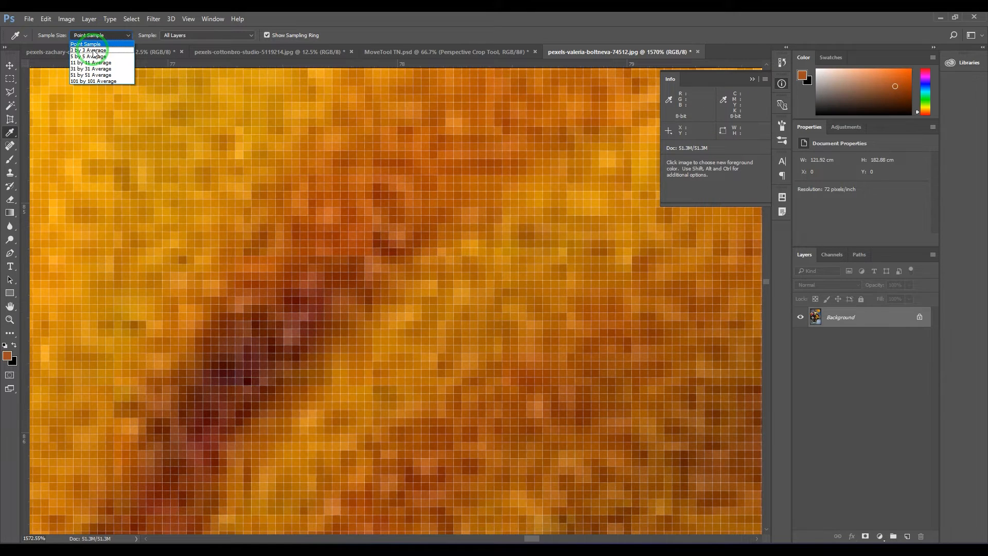
left_click(93, 50)
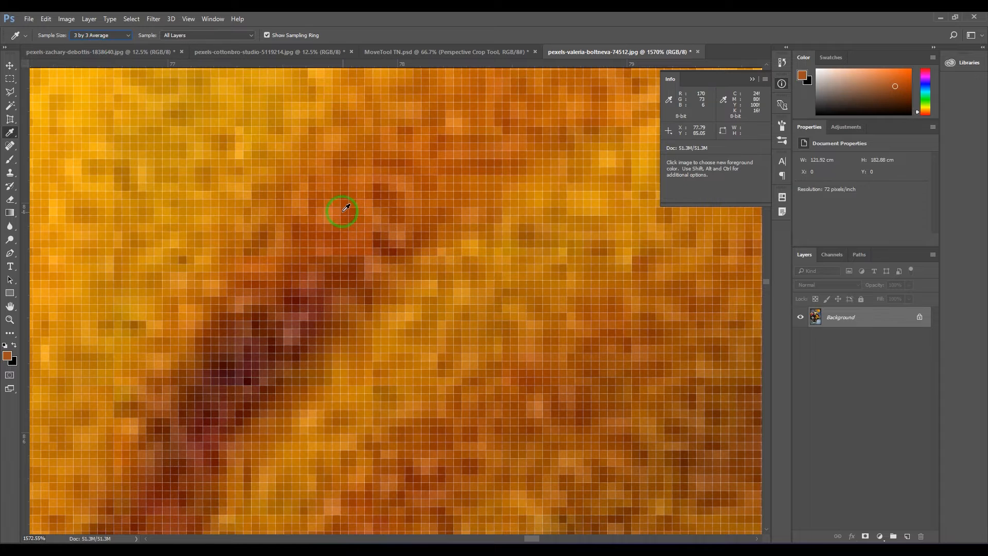
mouse_move(344, 211)
left_mouse_down()
mouse_move(360, 205)
mouse_move(364, 230)
mouse_move(341, 211)
mouse_move(362, 204)
mouse_move(347, 218)
left_mouse_up()
key("ctrl")
key("ctrl+plus")
key("ctrl+plus")
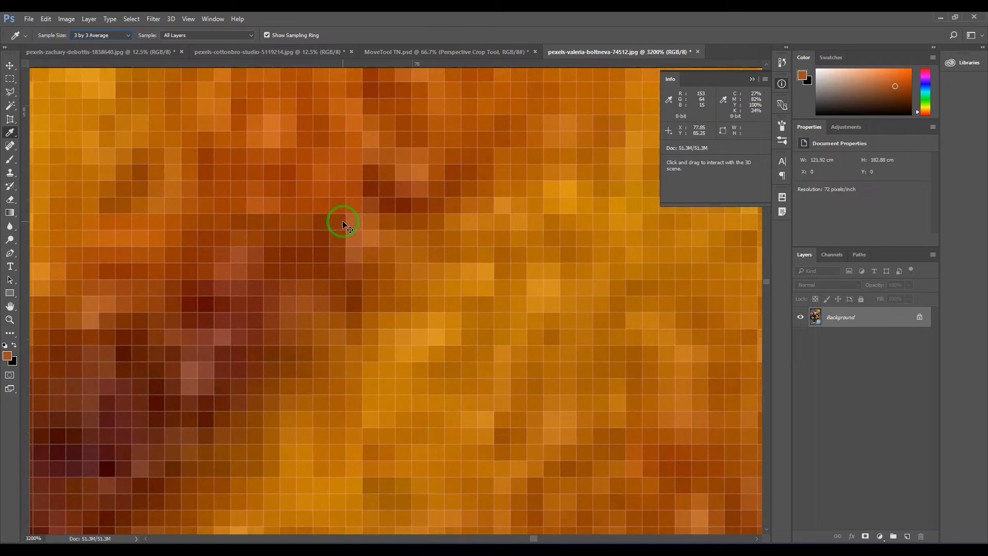
left_click_drag(344, 225, 483, 272)
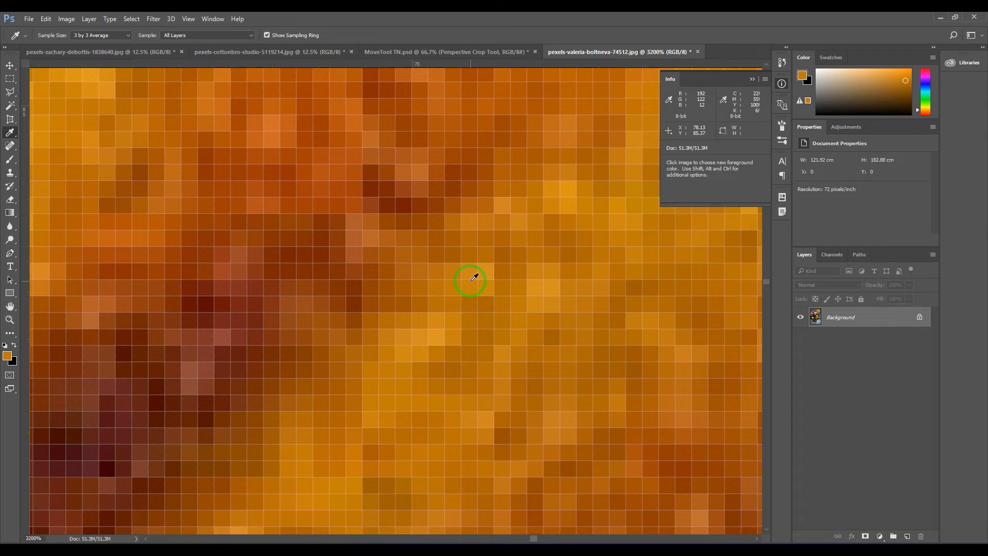
Step: Sample several neighbouring spots on the rose's upper petal at 300% magnification using the 3 by 3 Average
scroll(470, 281, "down", 4)
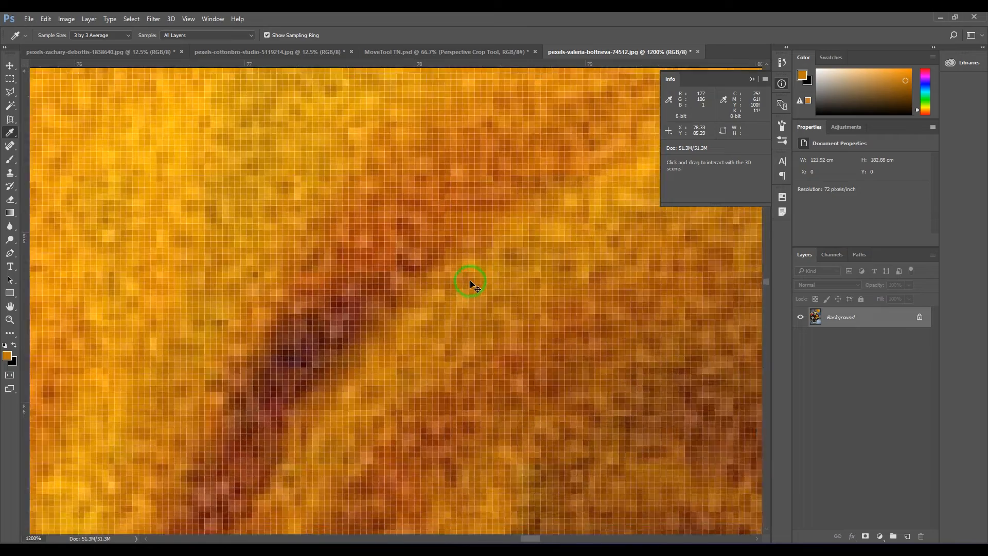
scroll(470, 282, "down", 5)
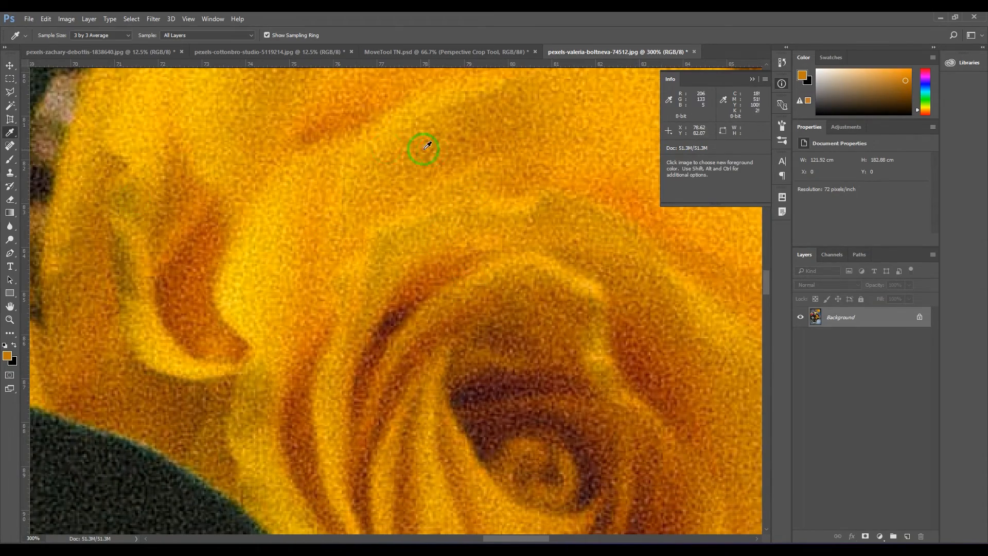
left_click(348, 183)
left_click(353, 181)
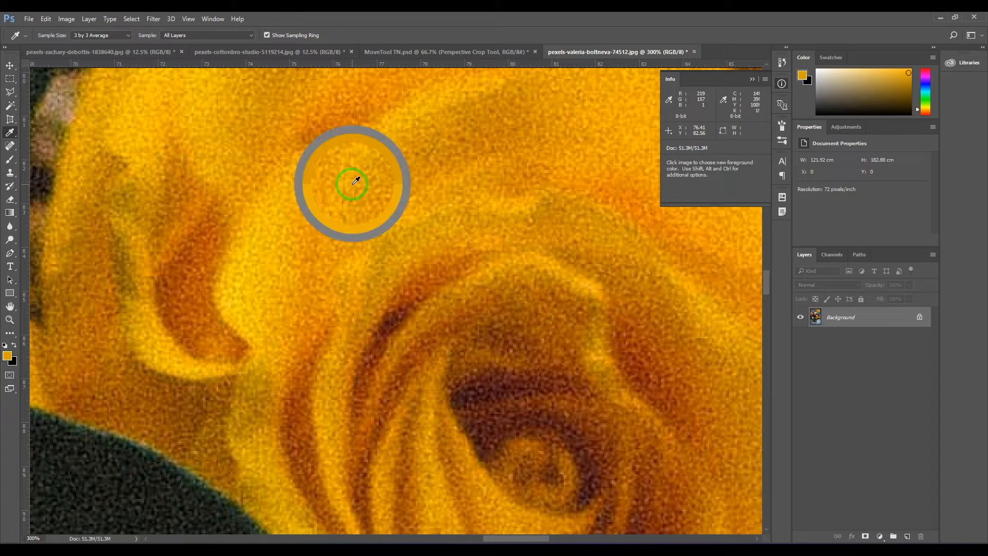
left_click_drag(352, 184, 338, 161)
left_click(341, 130)
left_click(350, 163)
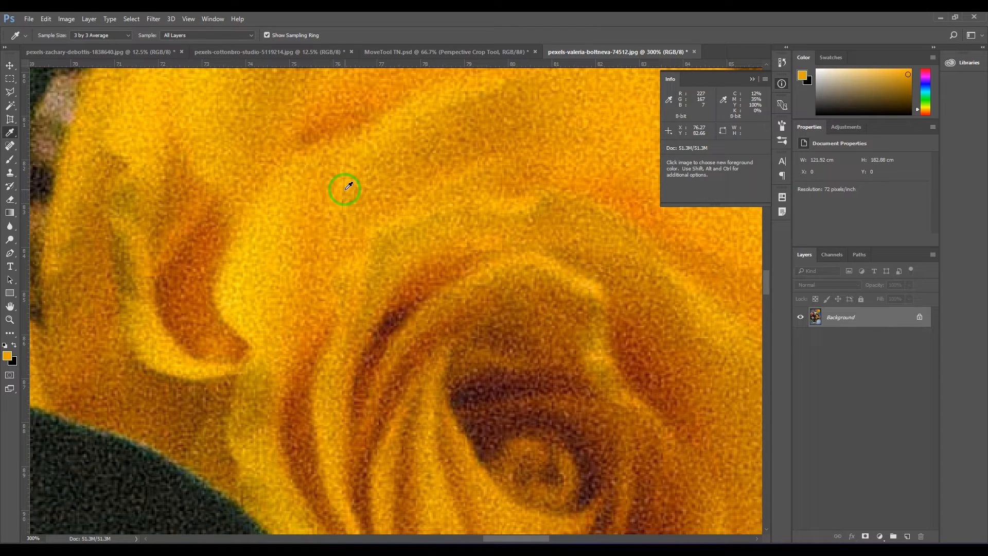
Step: Set the sample size to Point Sample and pick colours from several close spots on the upper petal
left_click(80, 35)
left_click(87, 41)
left_click(337, 178)
left_click(337, 180)
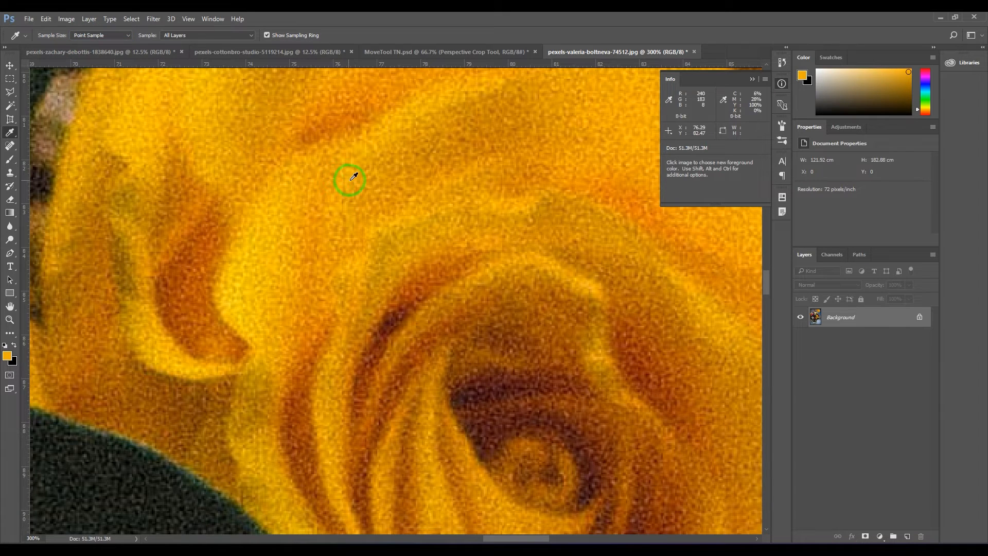
left_click(359, 172)
Step: Set the sample size to 11 by 11 Average and sample two spots on the same petal
left_click(100, 35)
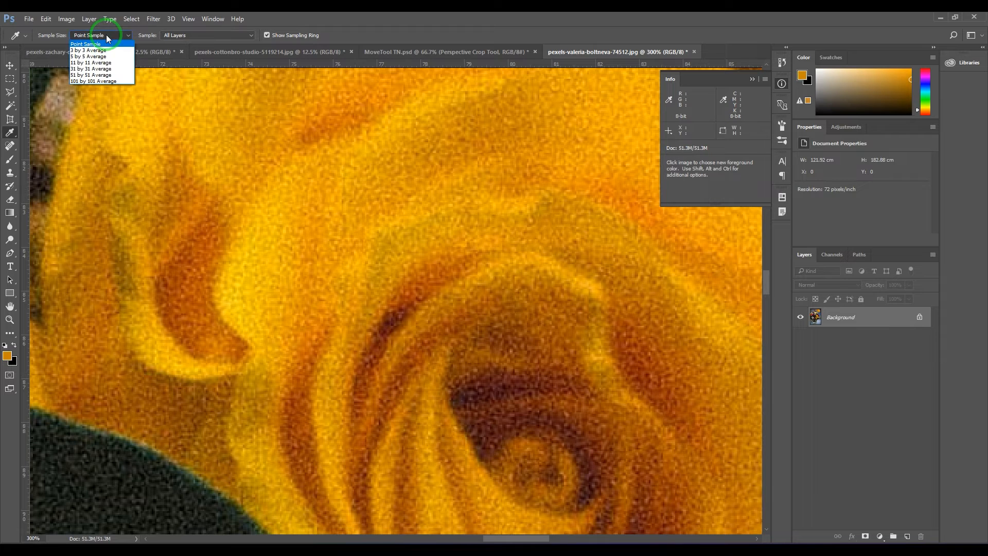
left_click(100, 64)
left_click(330, 174)
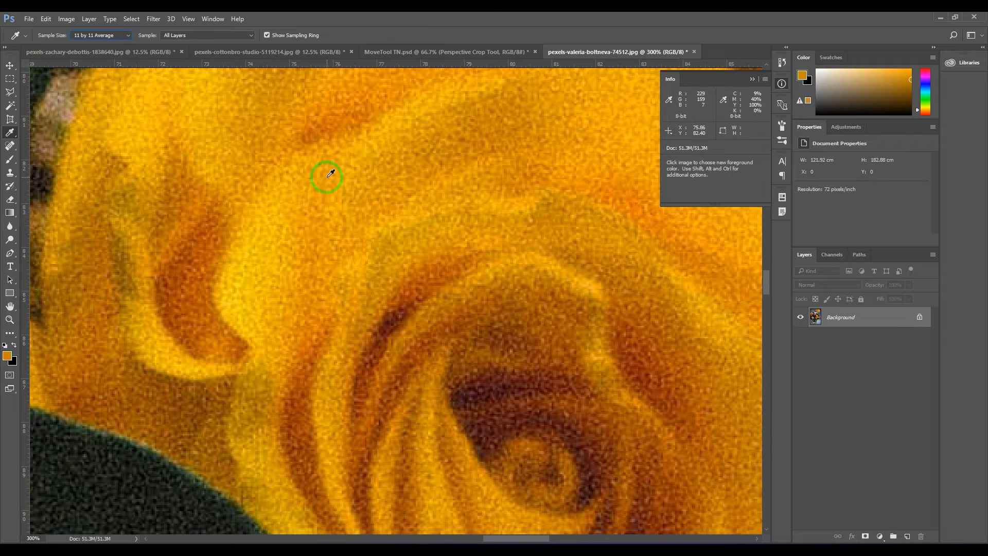
left_click(345, 185)
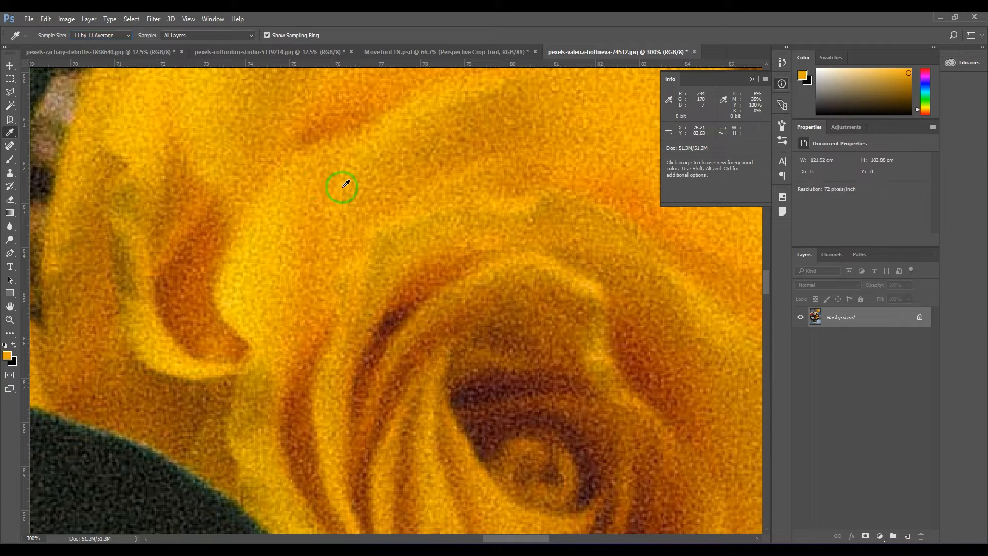
Step: Step the Eyedropper sample size through 3 by 3, 5 by 5, 11 by 11 and 31 by 31 up to 51 by 51 Average
left_click(82, 35)
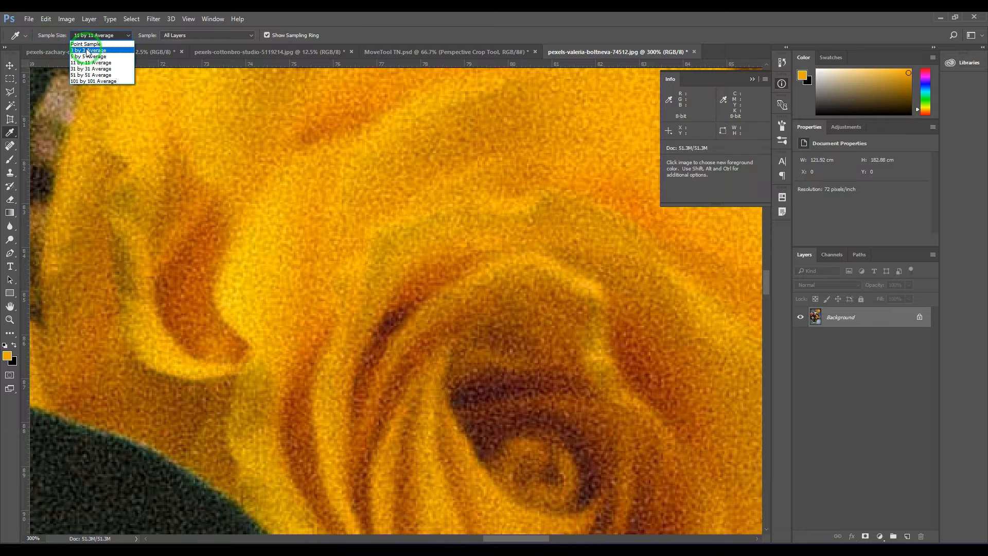
left_click(91, 41)
left_click(91, 36)
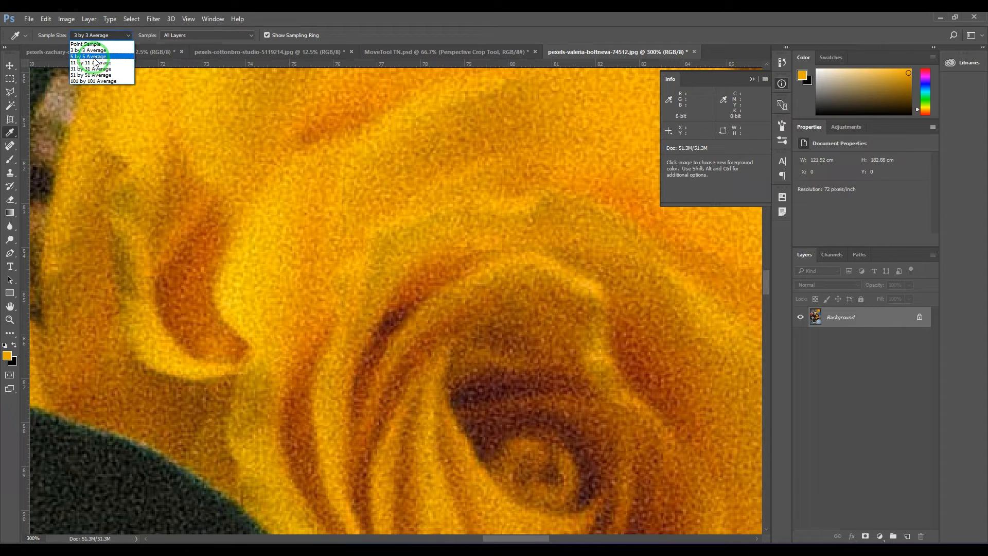
left_click(91, 54)
left_click(98, 34)
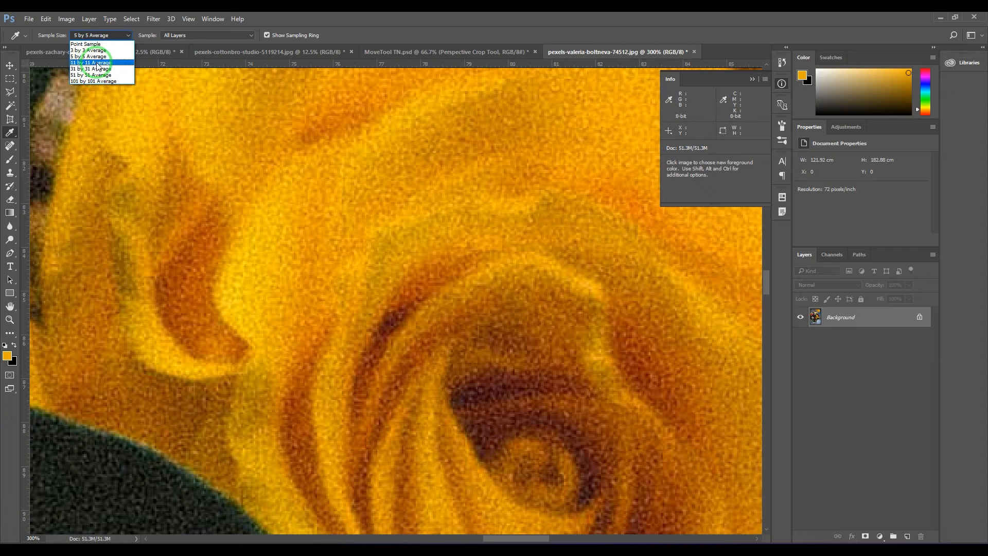
left_click(92, 62)
left_click(97, 36)
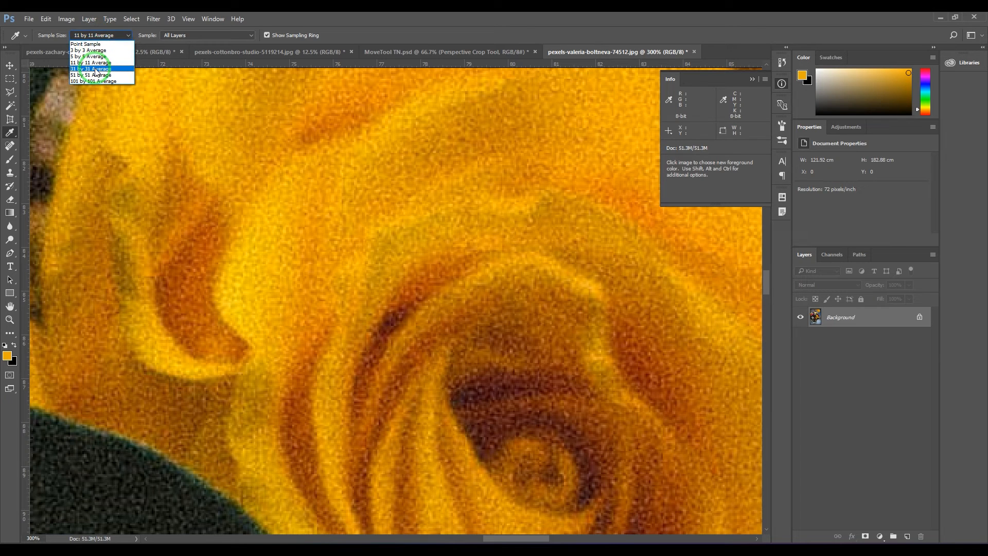
left_click(95, 69)
left_click(98, 35)
left_click(95, 74)
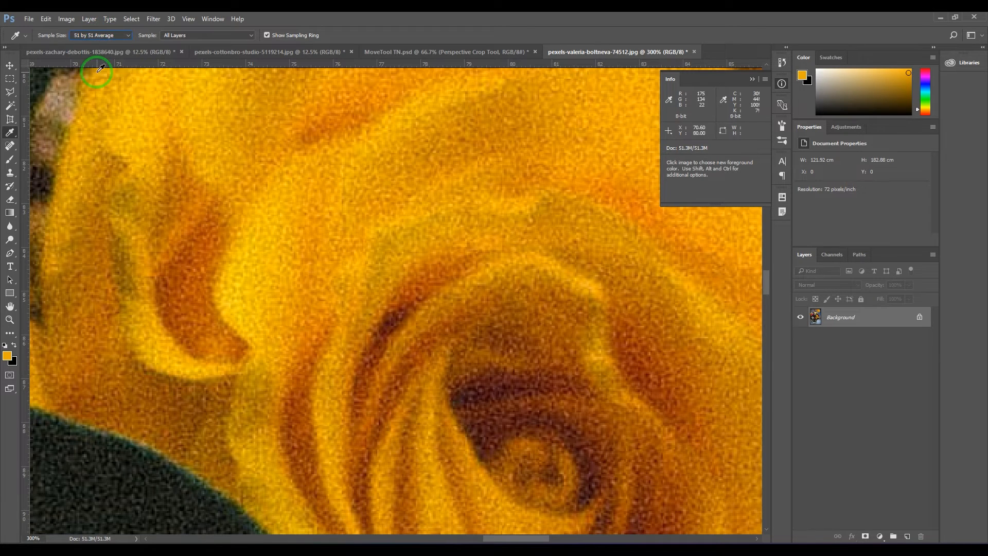
Step: Set the Eyedropper sample size to 101 by 101 Average and sample the rose's upper petal
left_click(98, 35)
left_click(96, 81)
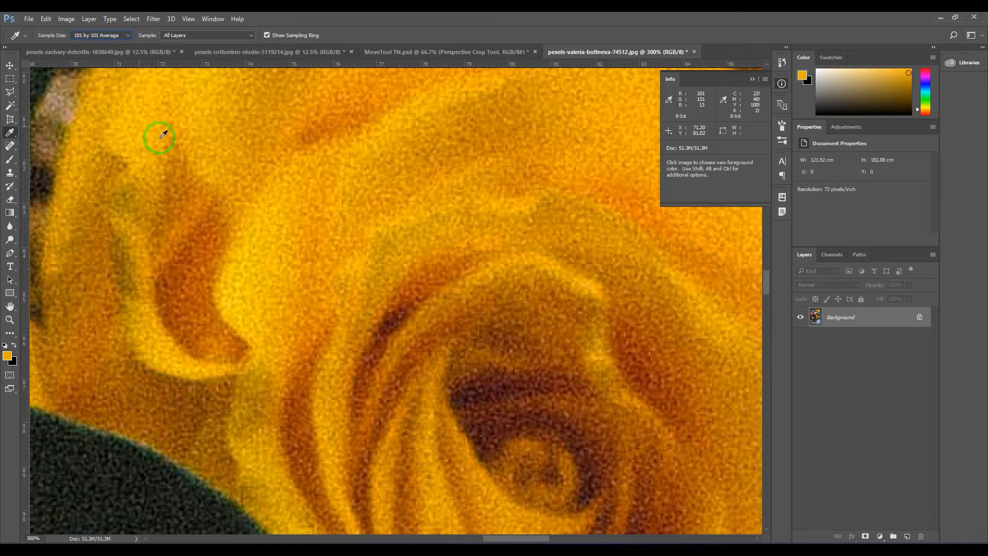
left_click_drag(292, 177, 297, 193)
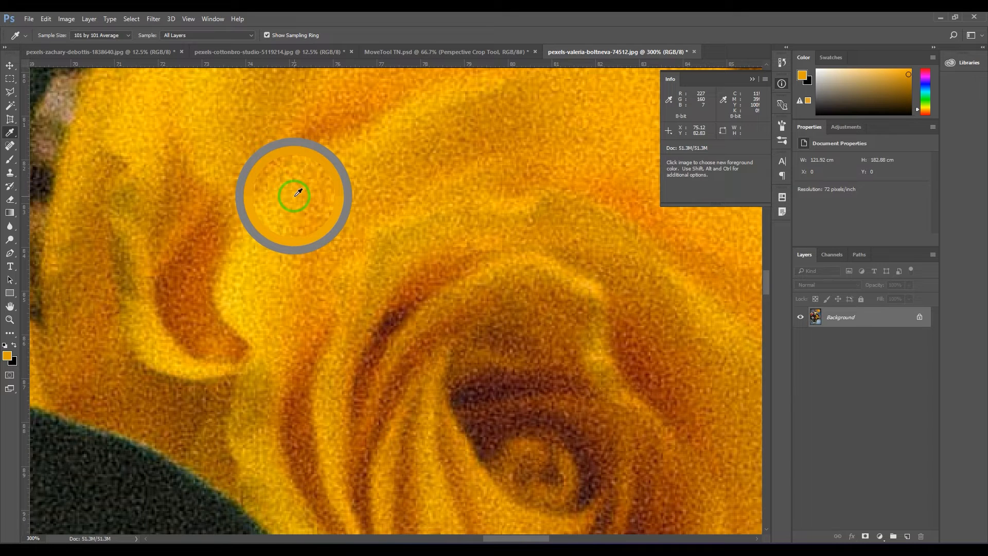
left_click_drag(298, 192, 299, 192)
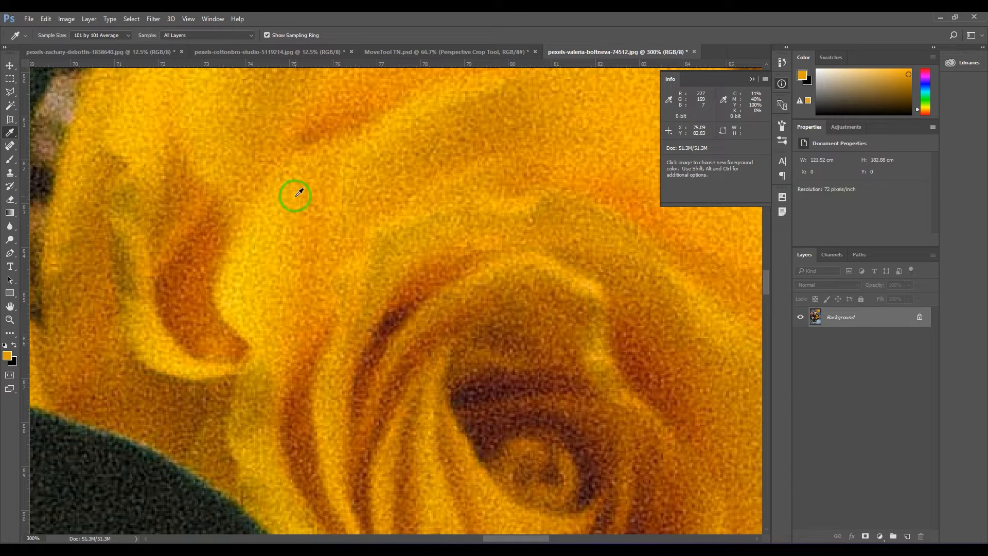
Step: Limit the Eyedropper to the Current Layer and set its sample size to Point Sample
left_click(211, 35)
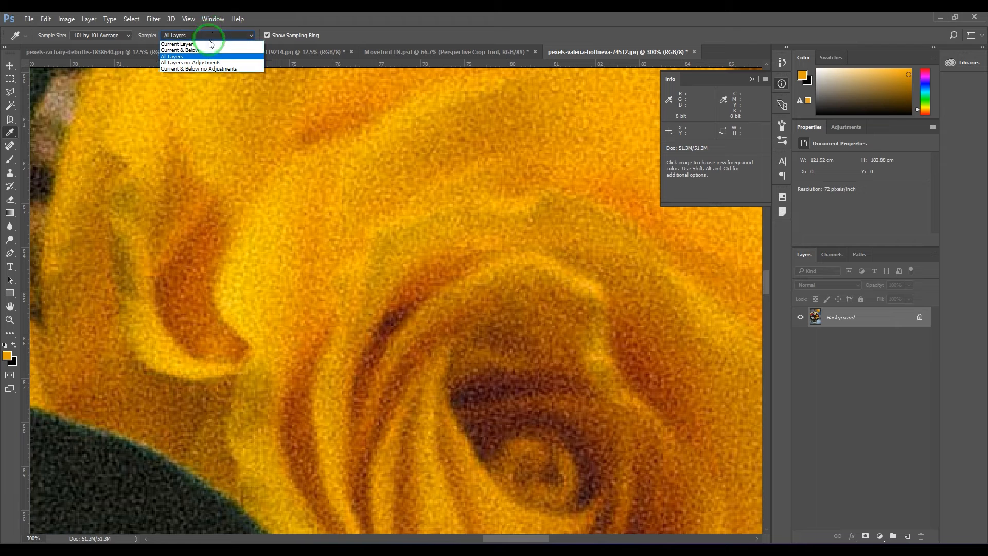
left_click(206, 45)
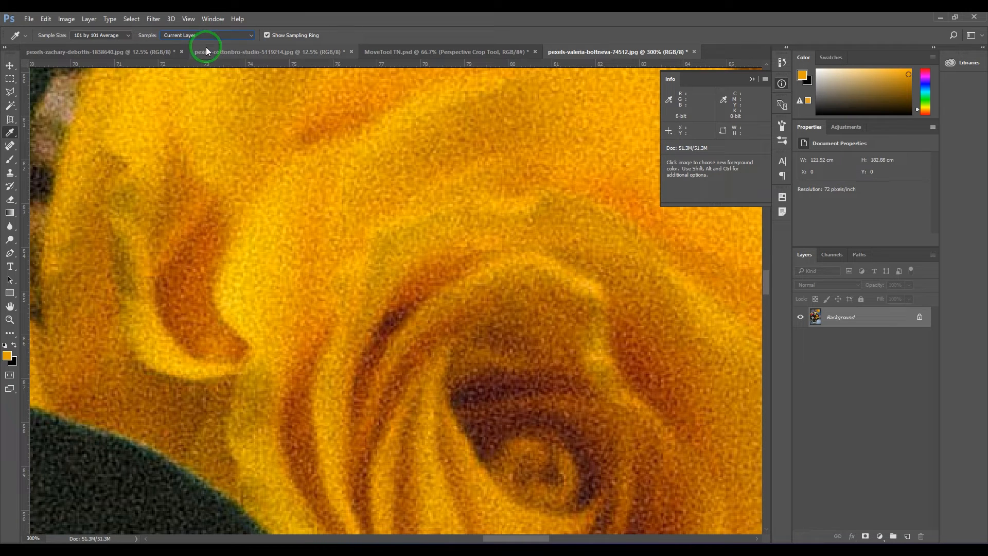
left_click(93, 35)
left_click(88, 45)
left_click(193, 36)
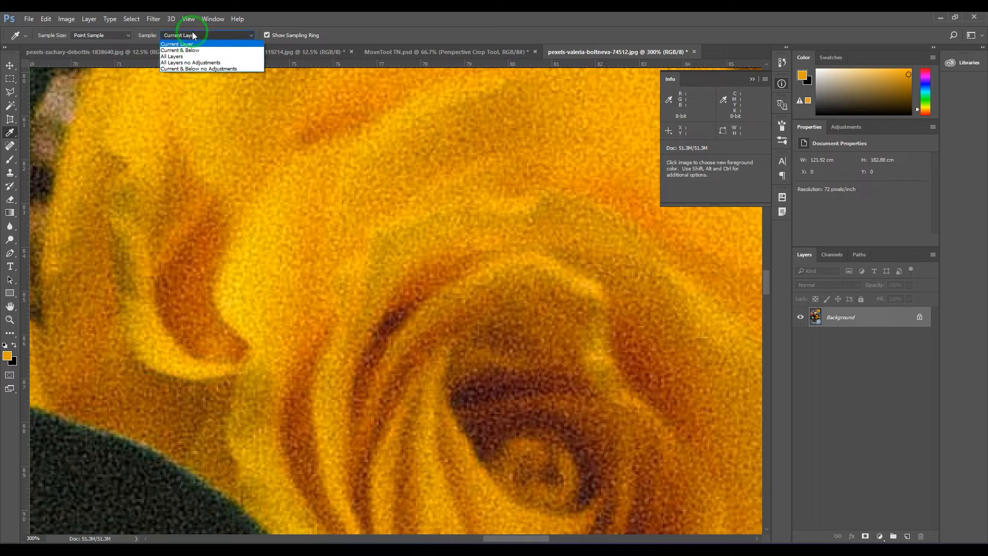
left_click(188, 44)
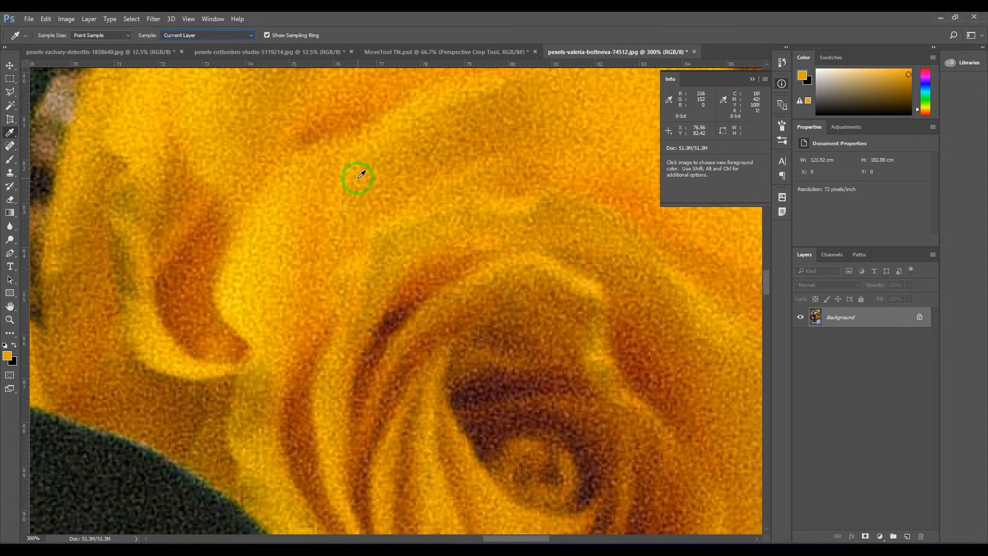
Step: Add a new layer and paint an orange spot over the upper petal with a reduced brush
left_click(907, 536)
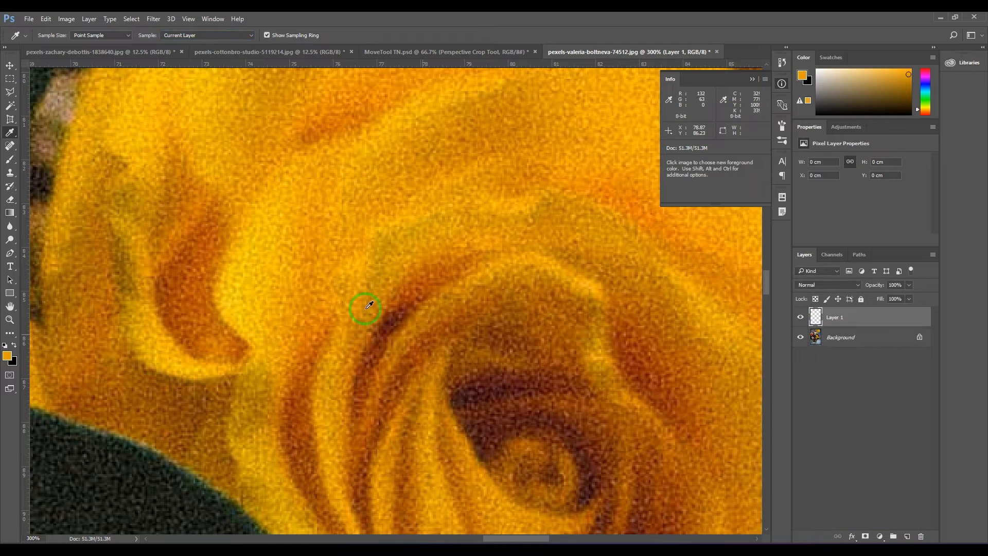
key("b")
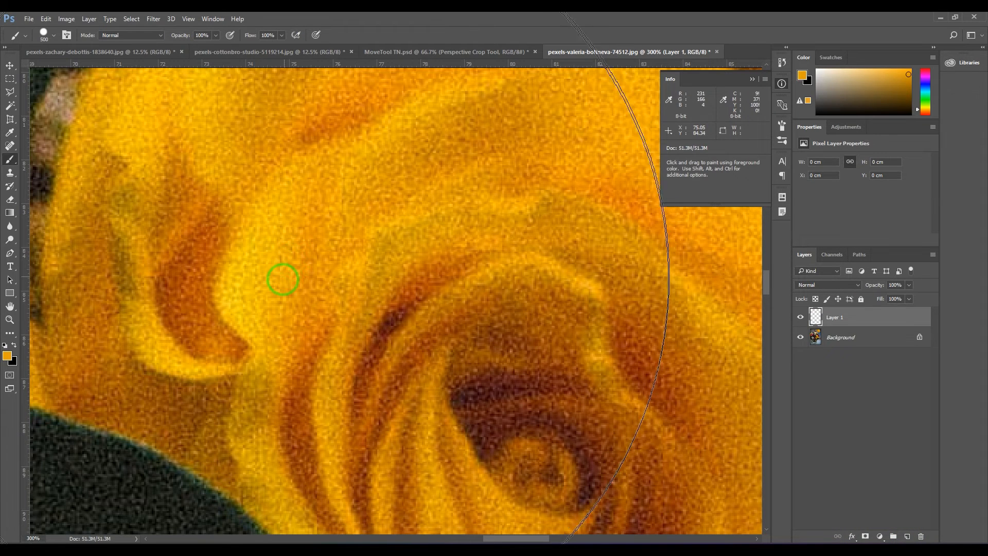
key("bracketleft")
key("bracketleft")
key("bracketleft")
key("bracketleft")
key("bracketleft")
key("bracketleft")
key("bracketleft")
key("bracketleft")
key("bracketleft")
key("bracketleft")
key("bracketleft")
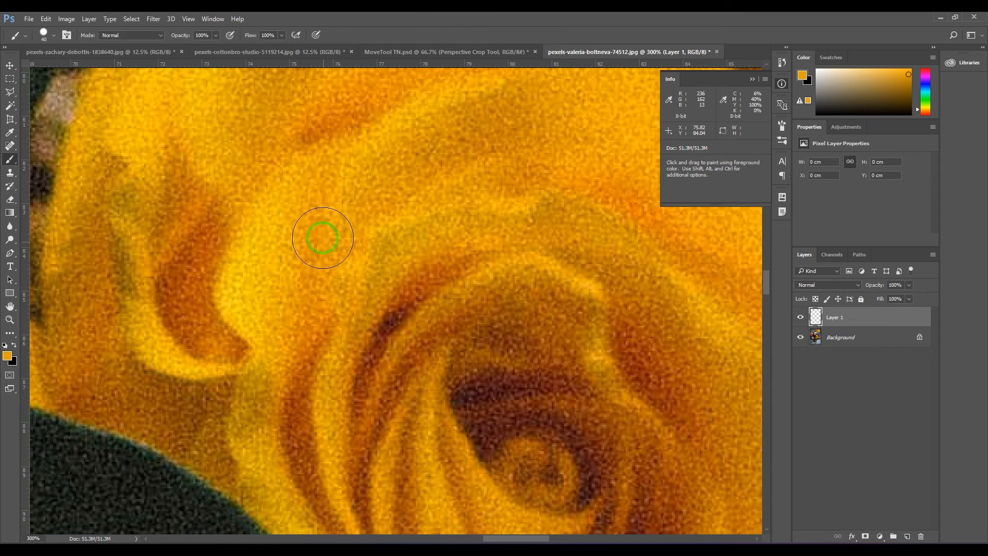
key("bracketright")
mouse_move(303, 180)
left_mouse_down()
mouse_move(290, 201)
mouse_move(272, 180)
mouse_move(270, 211)
left_mouse_up()
Step: Change the foreground colour's hue to blue in the Color Picker
key("i")
left_click(8, 356)
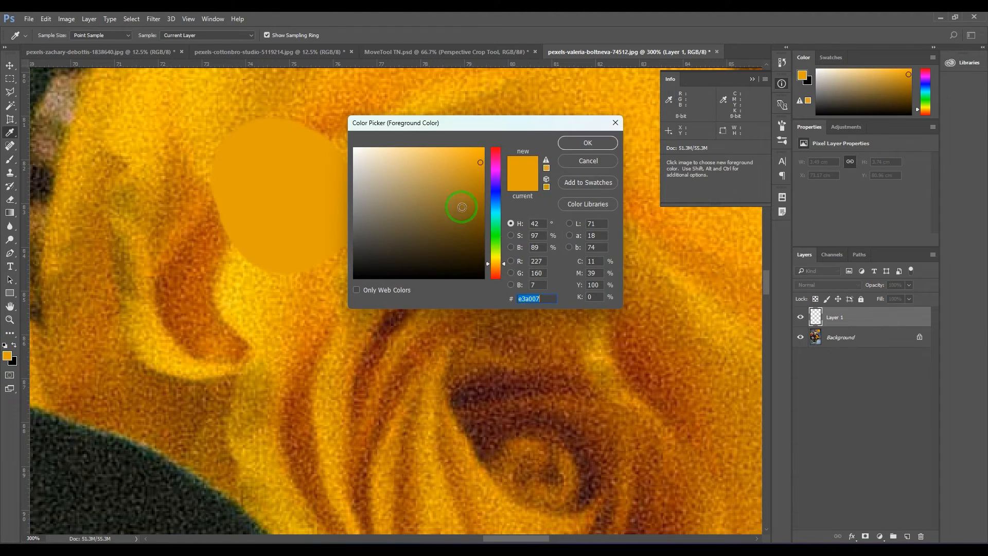
left_click(497, 202)
left_click(587, 142)
Step: Enlarge the brush to 125 and dab a soft-edged blue spot over the orange one
key("b")
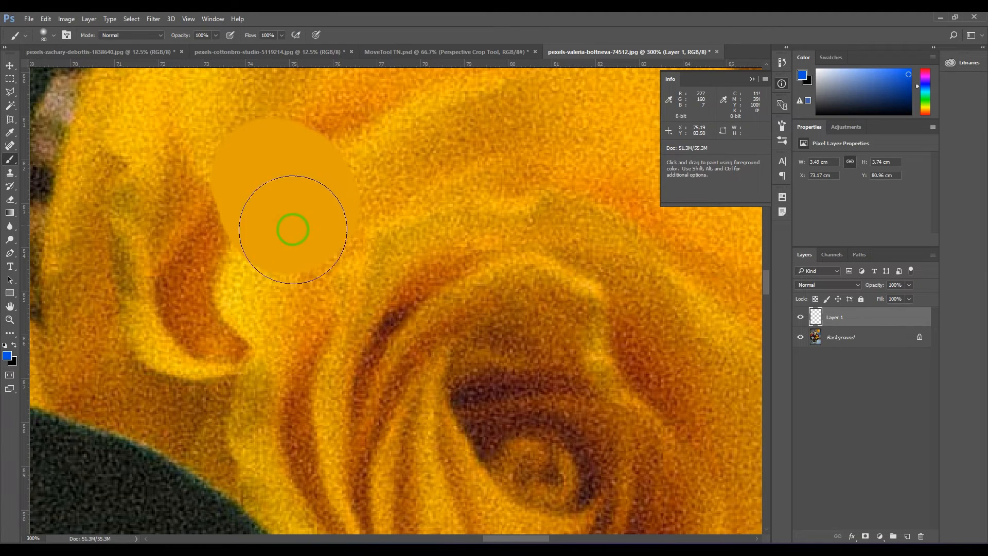
key("bracketright")
key("bracketright")
key("bracketright")
left_click(311, 194)
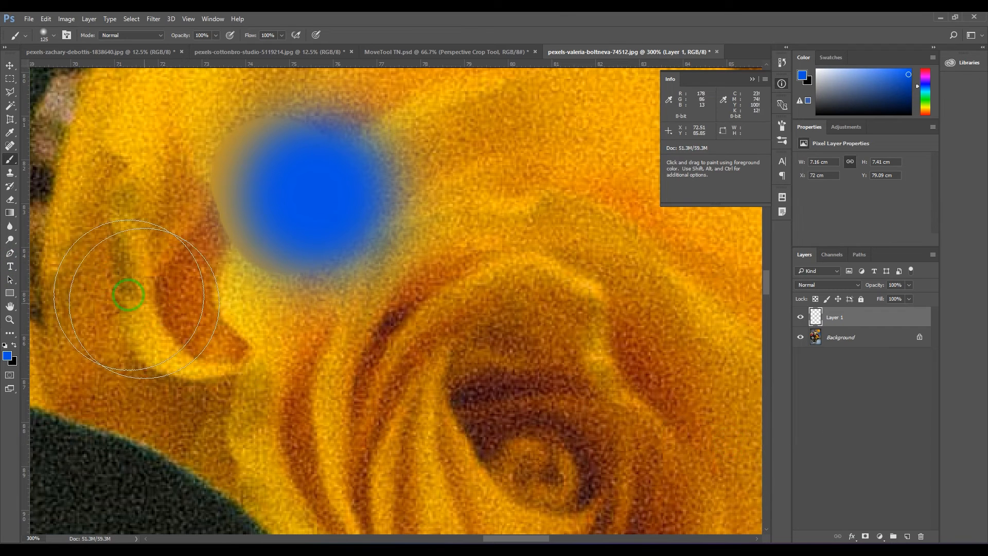
Step: Sample several points along the blue spot's blurred edge with the Eyedropper on Current Layer
key("i")
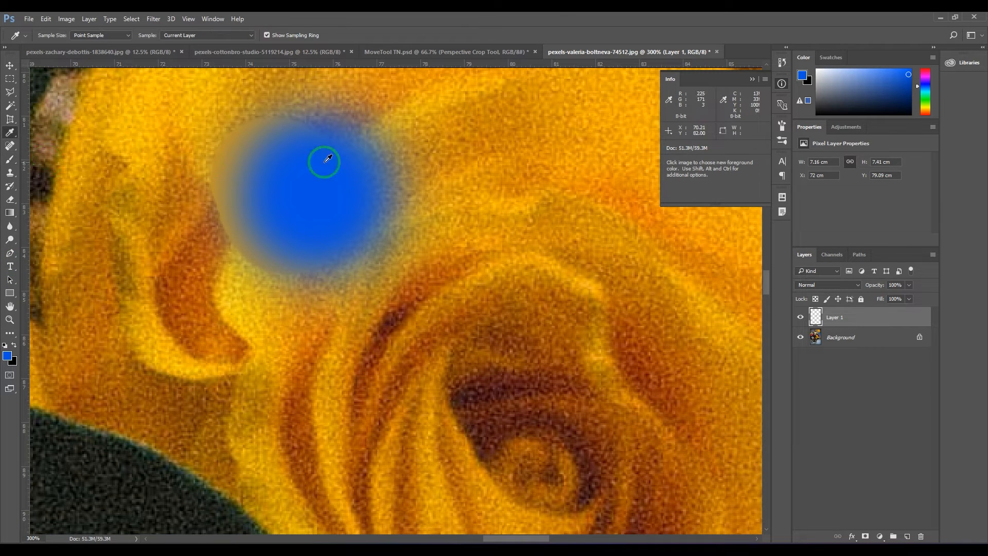
left_click(393, 178)
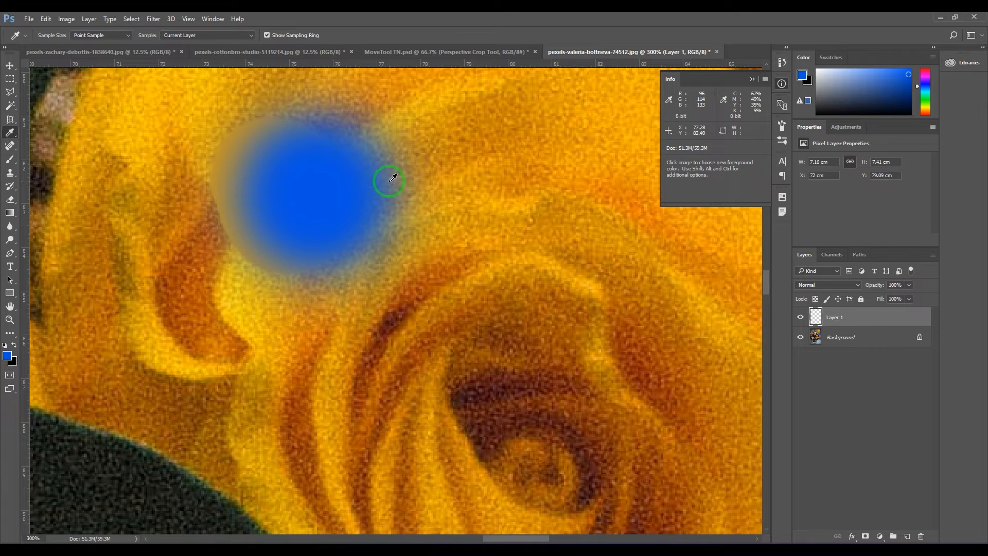
left_click(387, 229)
left_click(384, 225)
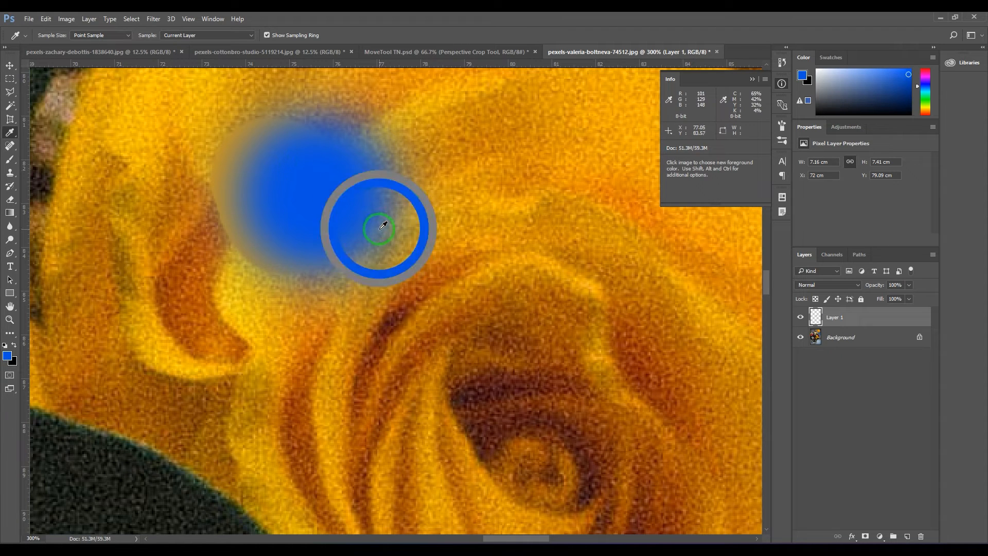
Step: Set the Eyedropper to sample Current & Below and pick colours around the blue spot's blended edge
left_click(183, 35)
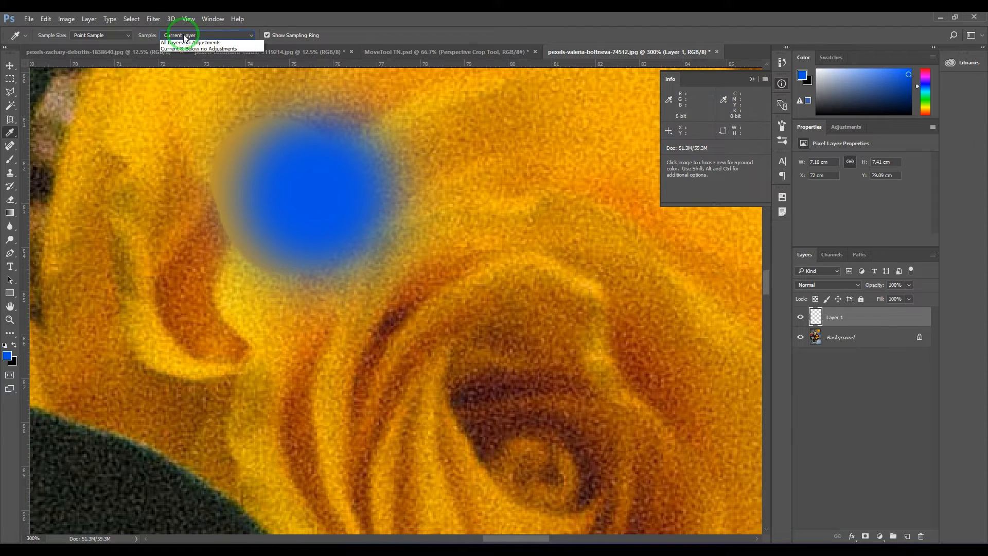
left_click(183, 50)
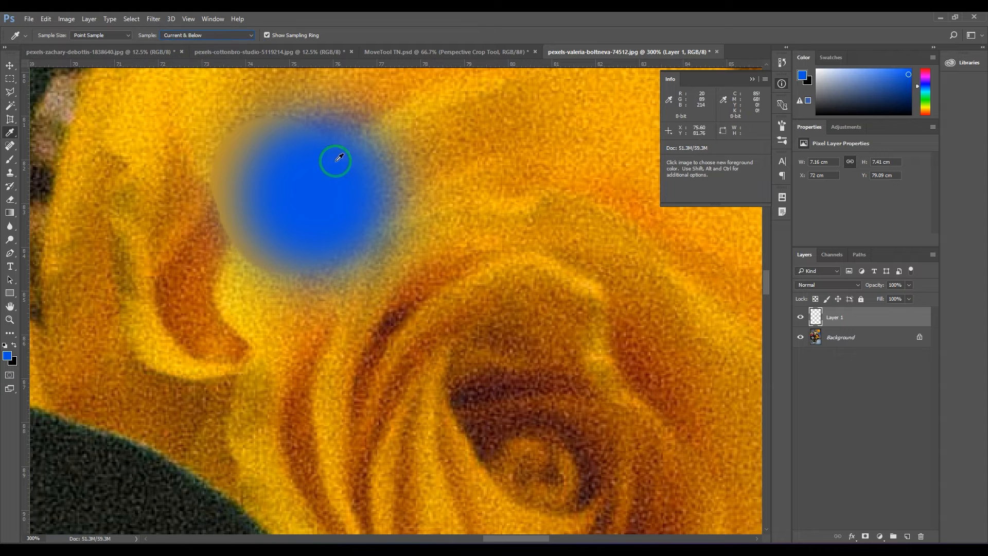
left_click(386, 177)
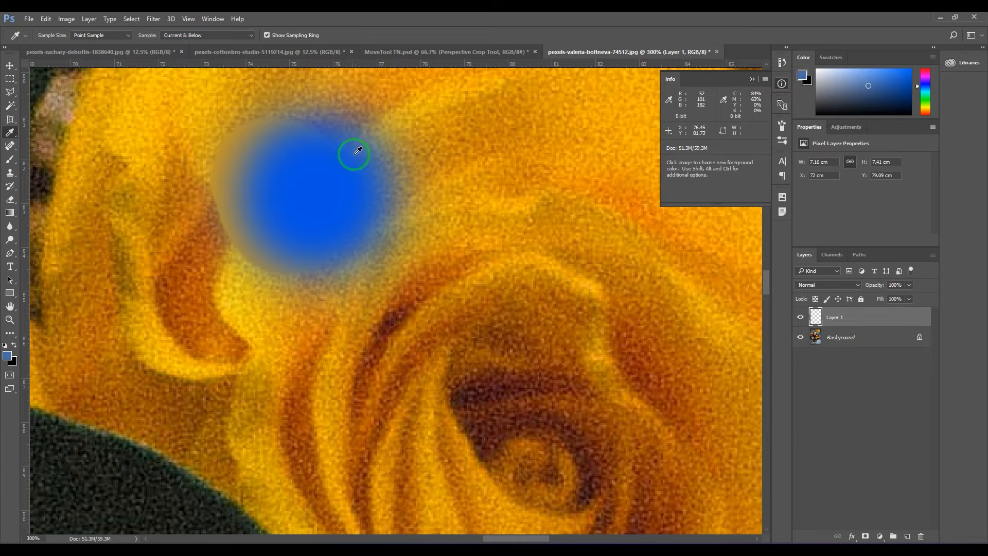
left_click_drag(358, 150, 233, 164)
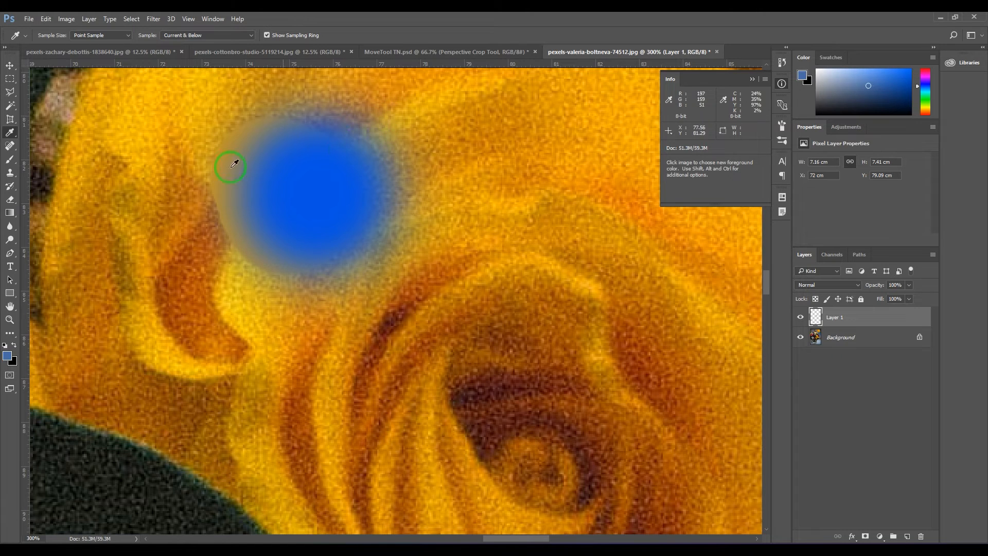
left_click_drag(353, 126, 368, 176)
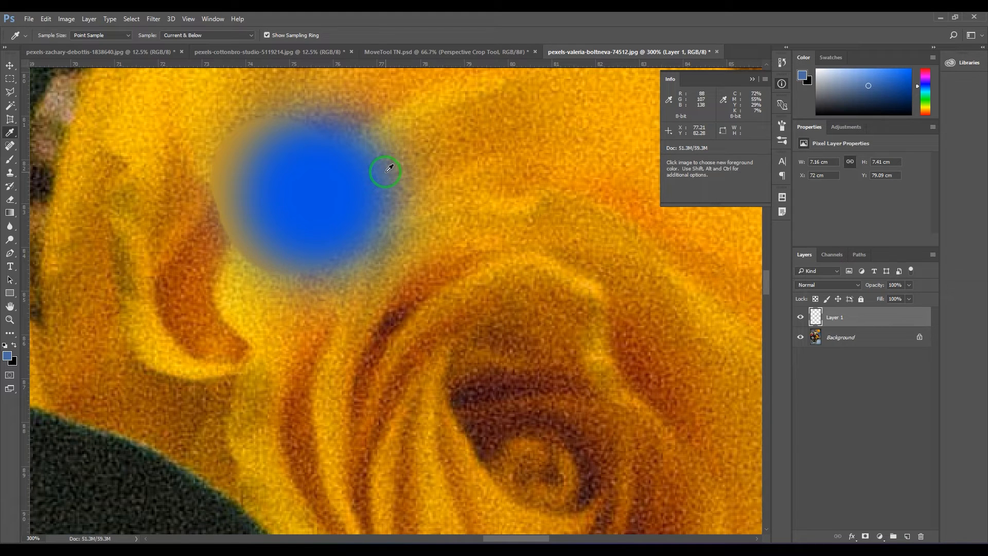
left_click_drag(385, 172, 461, 83)
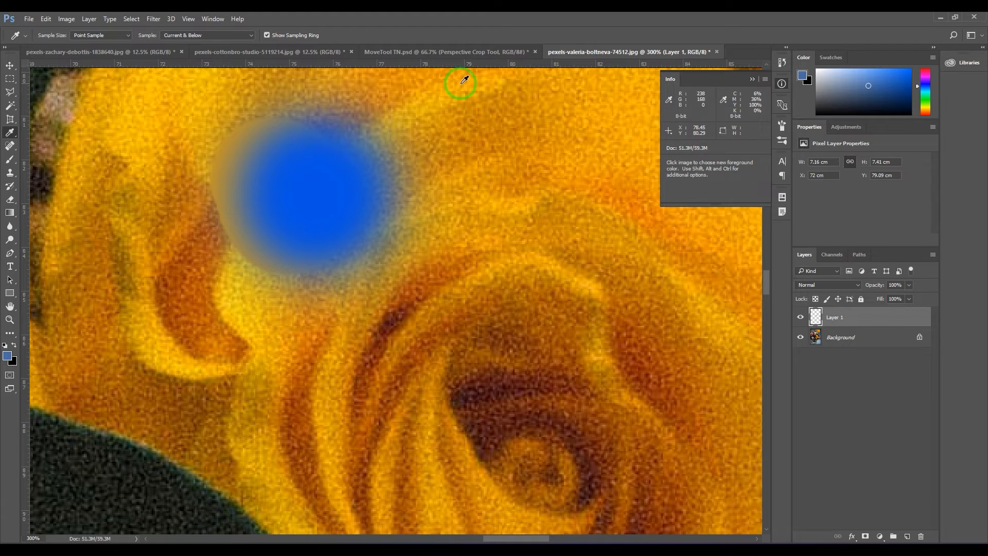
Step: Set the Eyedropper to sample All Layers and pick colours across the blue spot, its edge and the petal
left_click(211, 36)
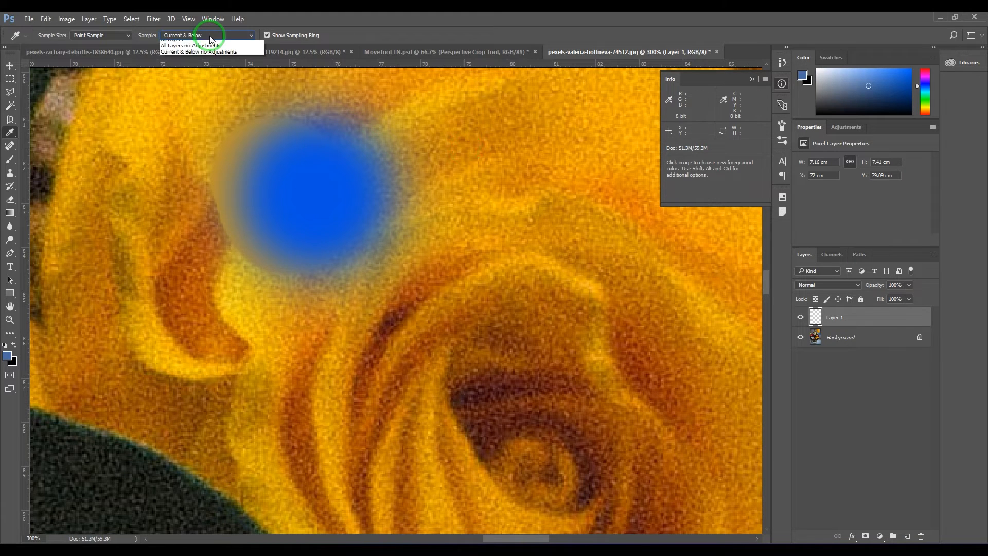
left_click(205, 57)
left_click_drag(308, 228, 463, 130)
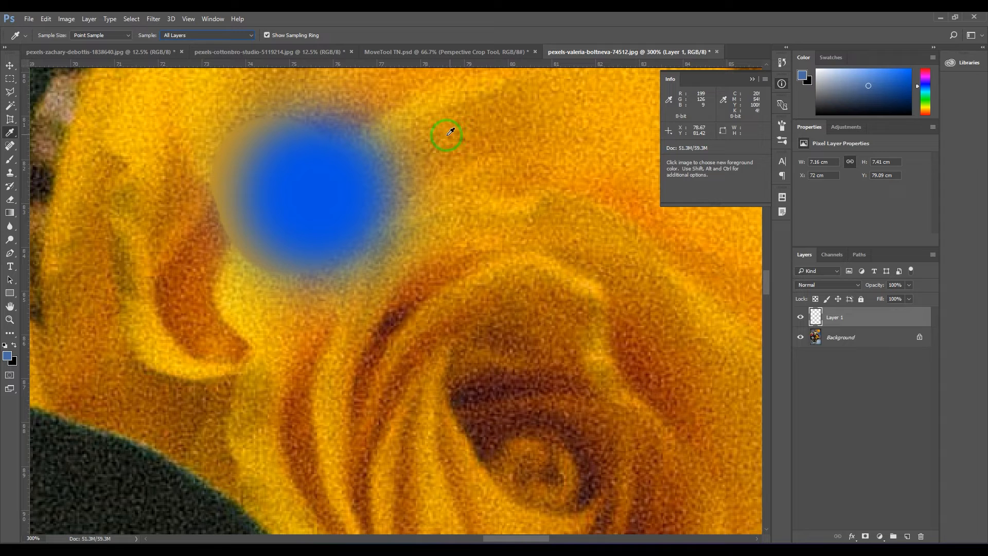
left_click_drag(447, 135, 390, 150)
Step: Set sampling to All Layers no Adjustments and add a Hue/Saturation adjustment layer with Hue +49
left_click(184, 34)
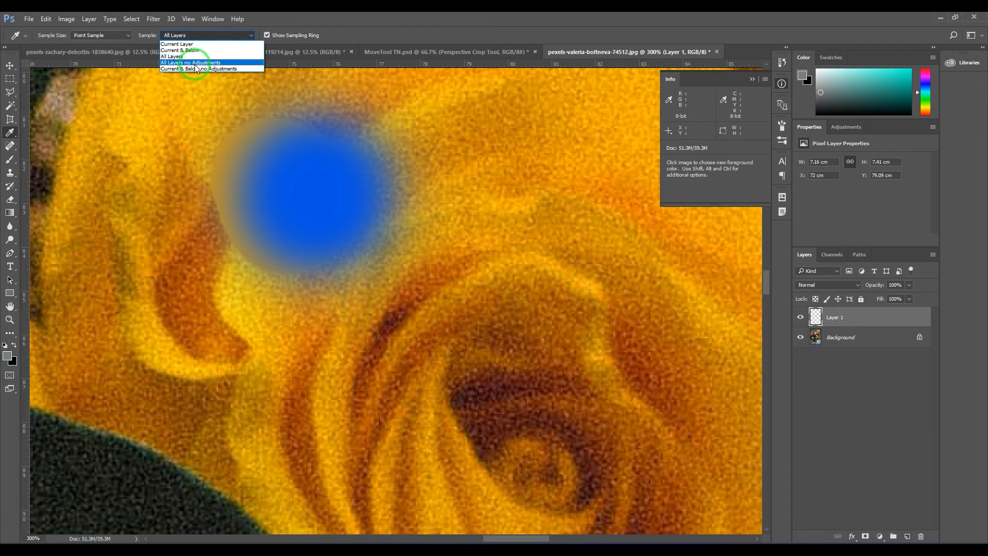
left_click(197, 63)
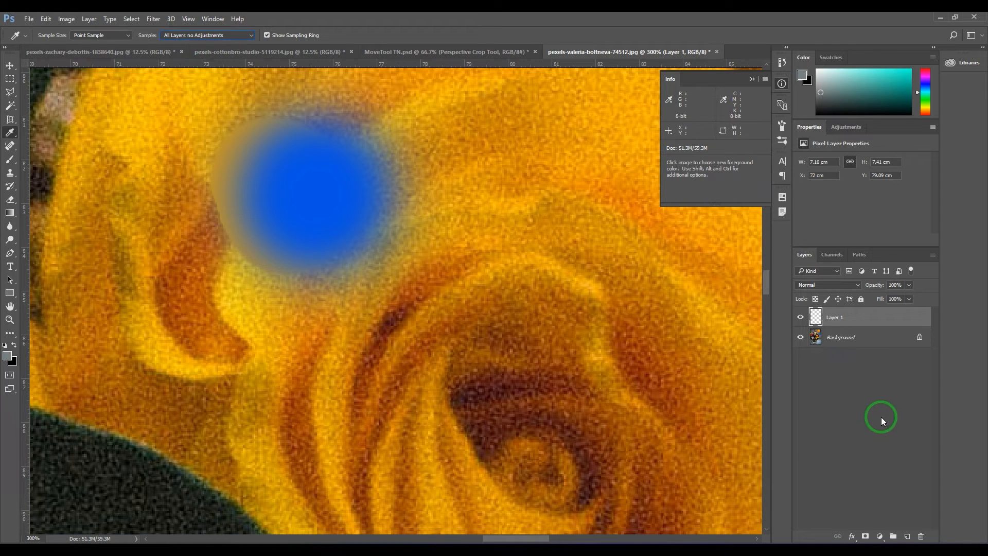
left_click(880, 538)
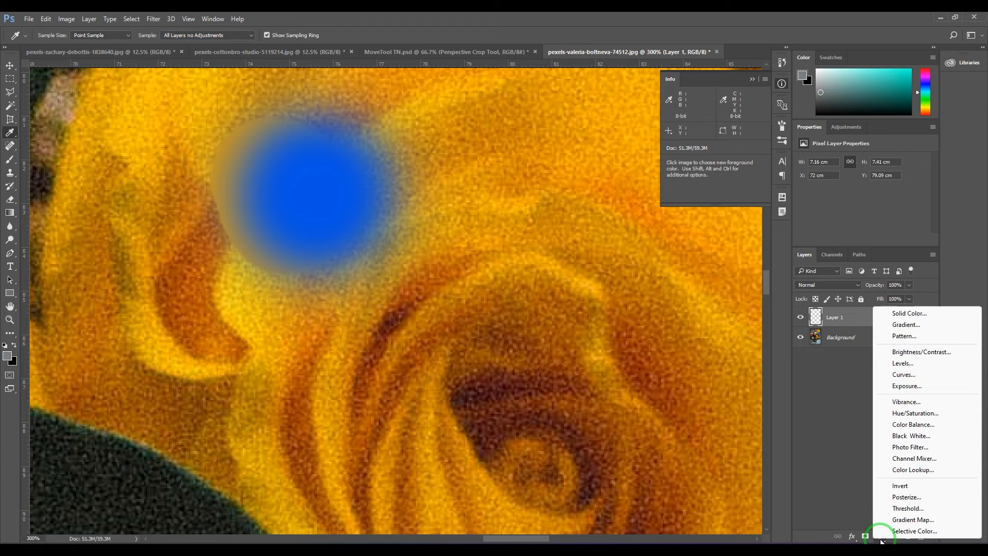
left_click(926, 412)
left_click_drag(862, 198, 890, 199)
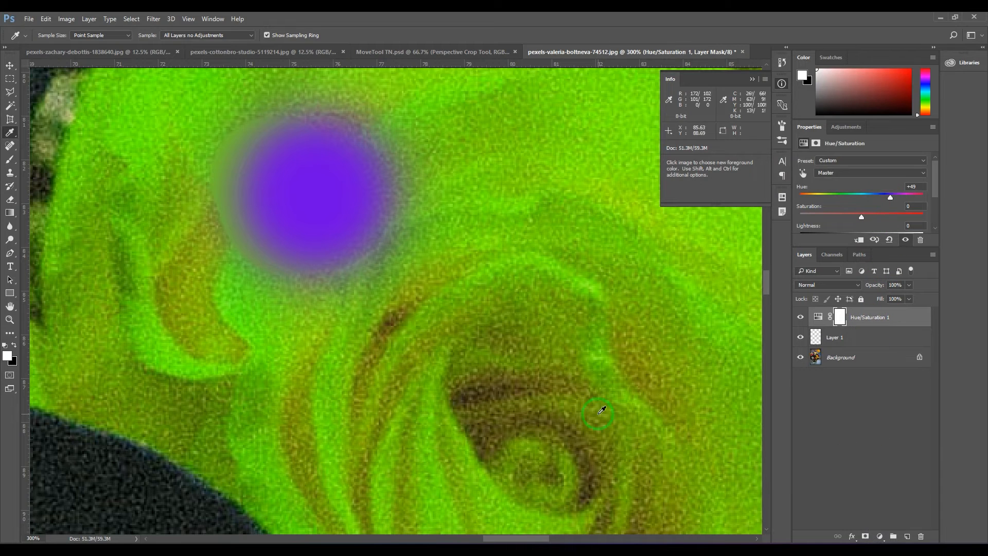
Step: Make Layer 1 active and sample the purple-looking spot using All Layers no Adjustments
left_click(9, 135)
left_click_drag(298, 177, 319, 189)
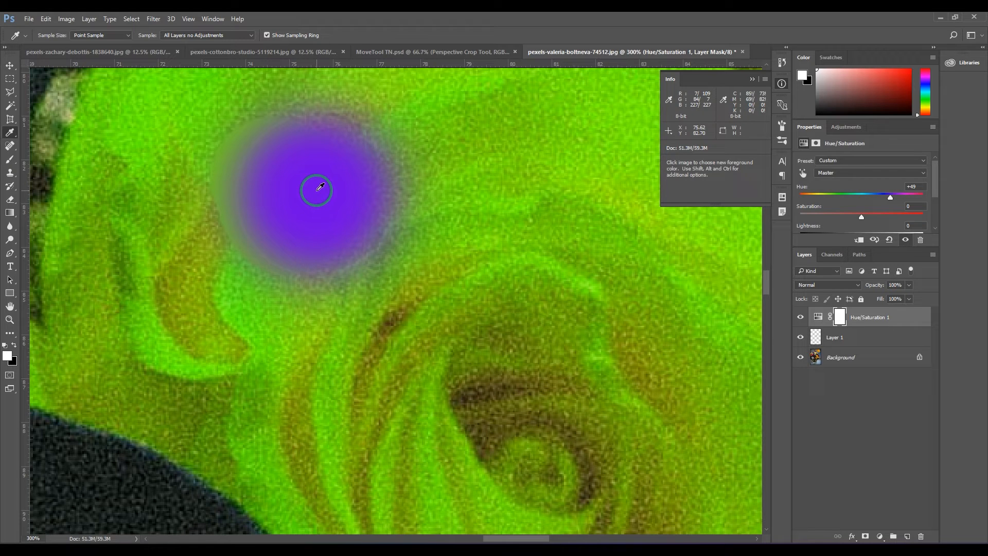
left_click_drag(319, 187, 977, 352)
left_click(839, 337)
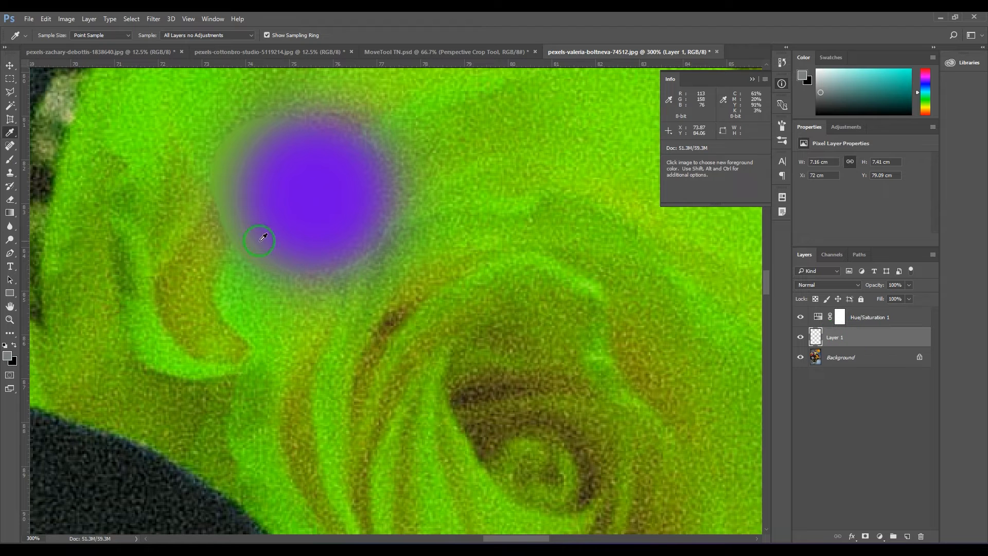
left_click(322, 185)
left_click_drag(325, 182, 7, 363)
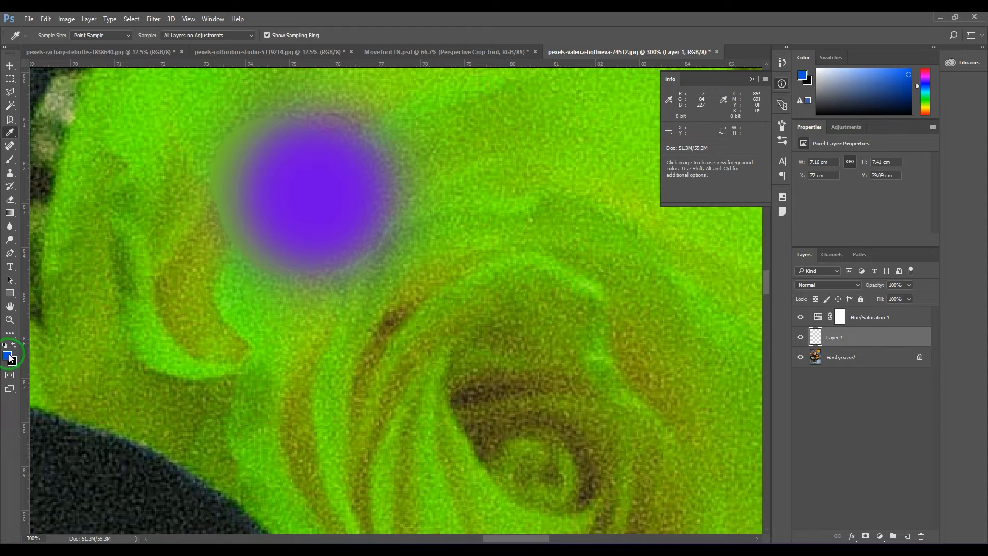
Step: Set the Eyedropper to Current & Below no Adjustments and sample the same spot
left_click(232, 35)
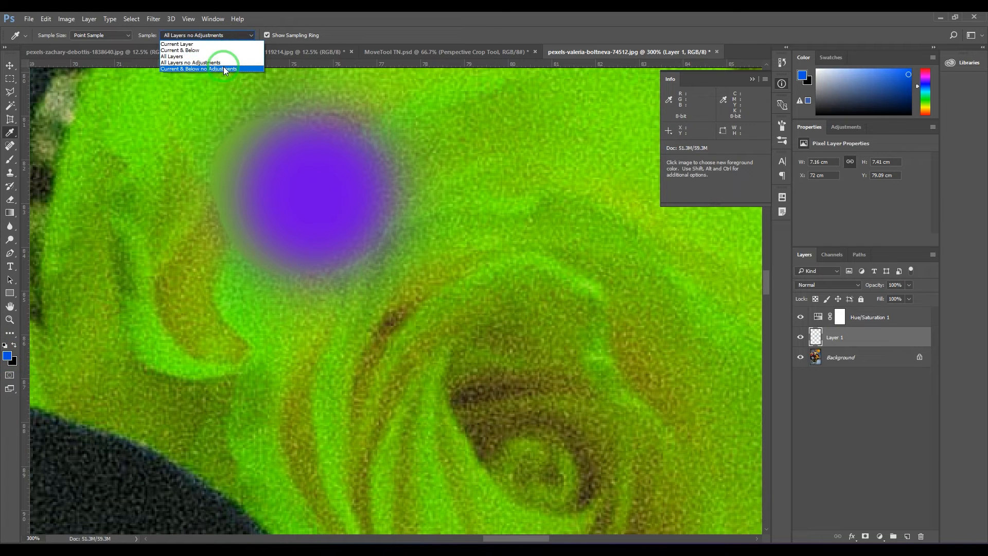
left_click(227, 63)
left_click(303, 191)
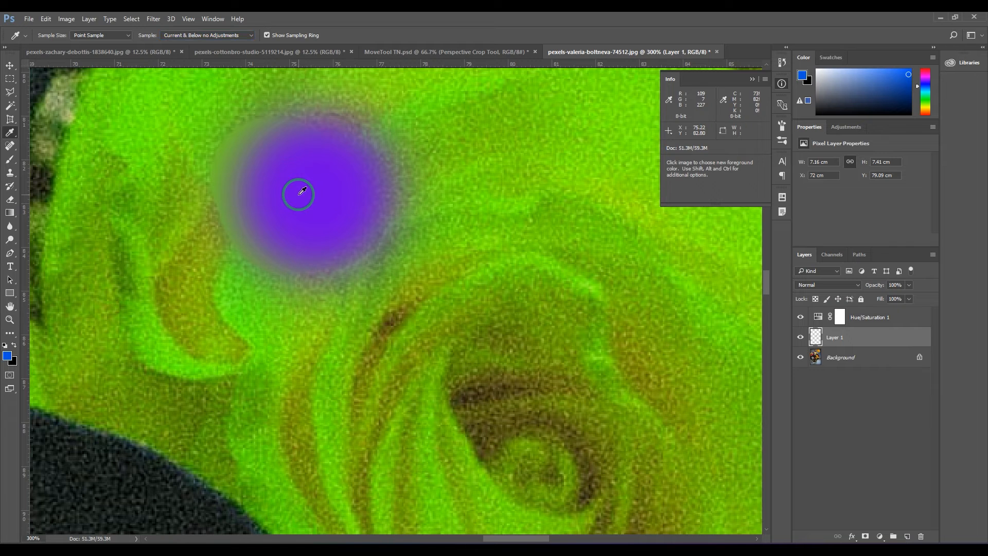
Step: Switch sampling to Current Layer and on to All Layers, sample the purple spot, and inspect its colour in the Color Picker
left_click(198, 34)
left_click(200, 46)
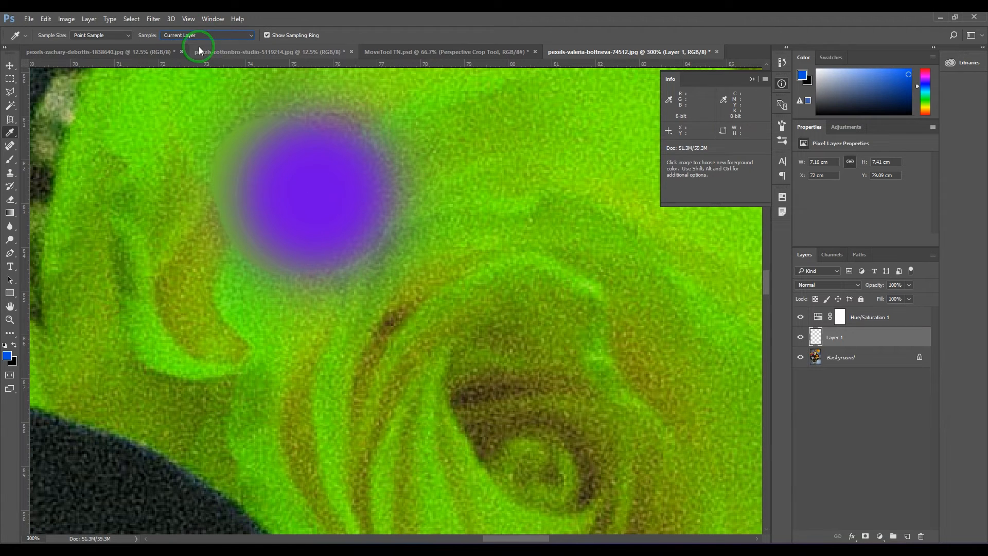
left_click(210, 34)
left_click(247, 57)
left_click(301, 171)
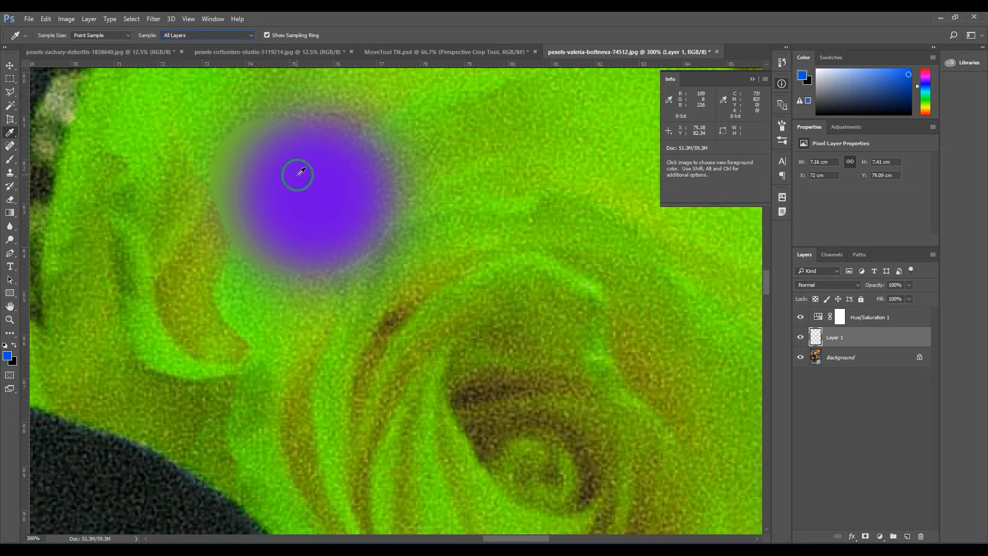
left_click(7, 355)
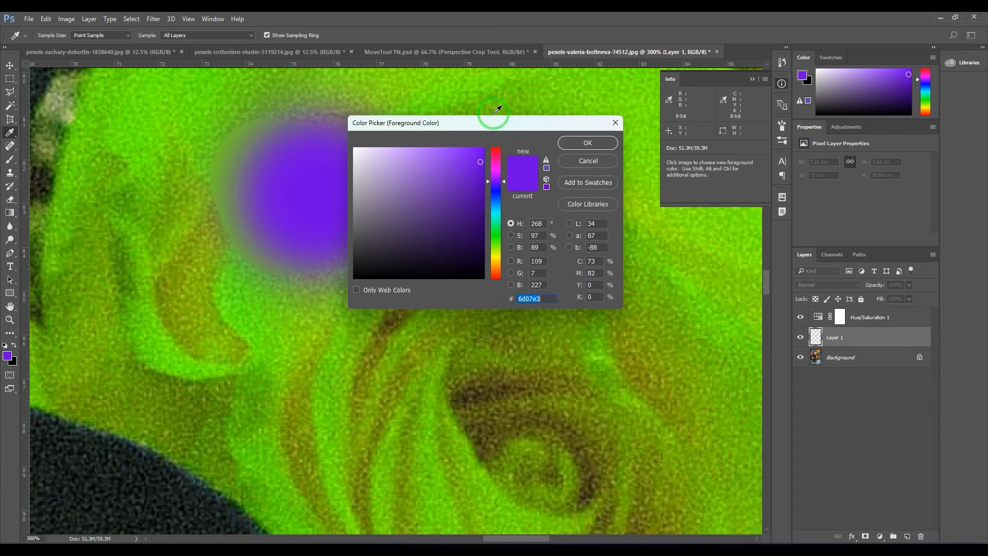
left_click(599, 162)
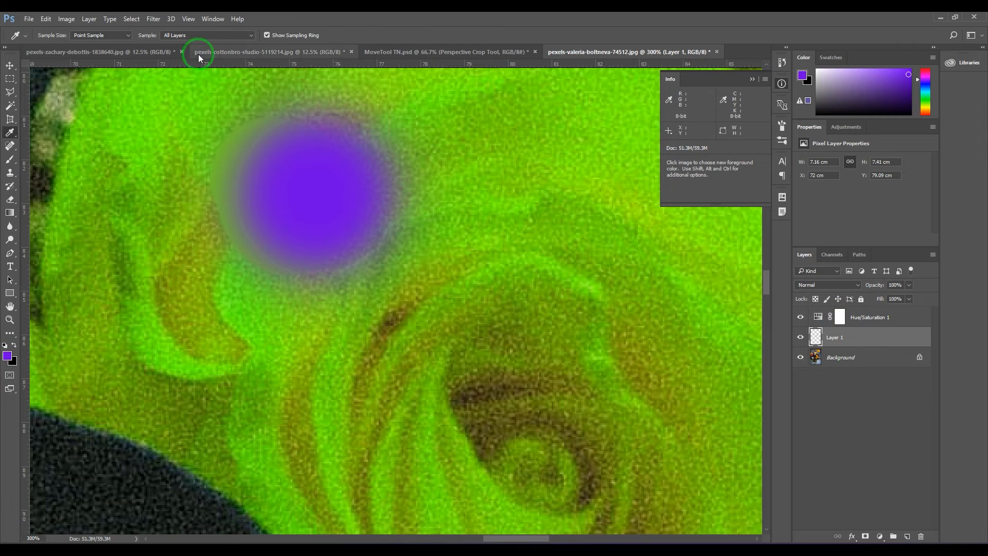
Step: Set the Eyedropper to All Layers no Adjustments, sample the purple-looking spot, and inspect the foreground colour in the Color Picker
left_click(205, 36)
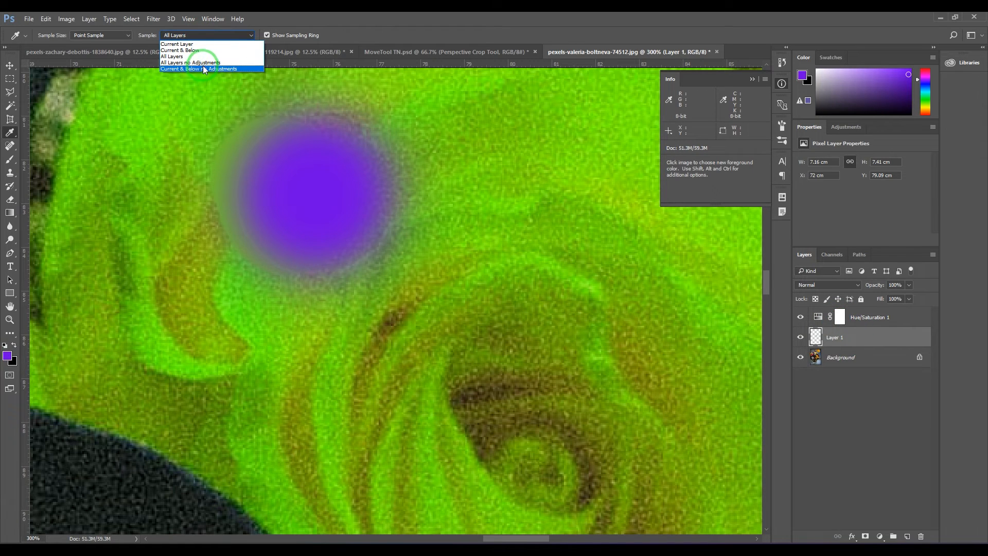
left_click(205, 64)
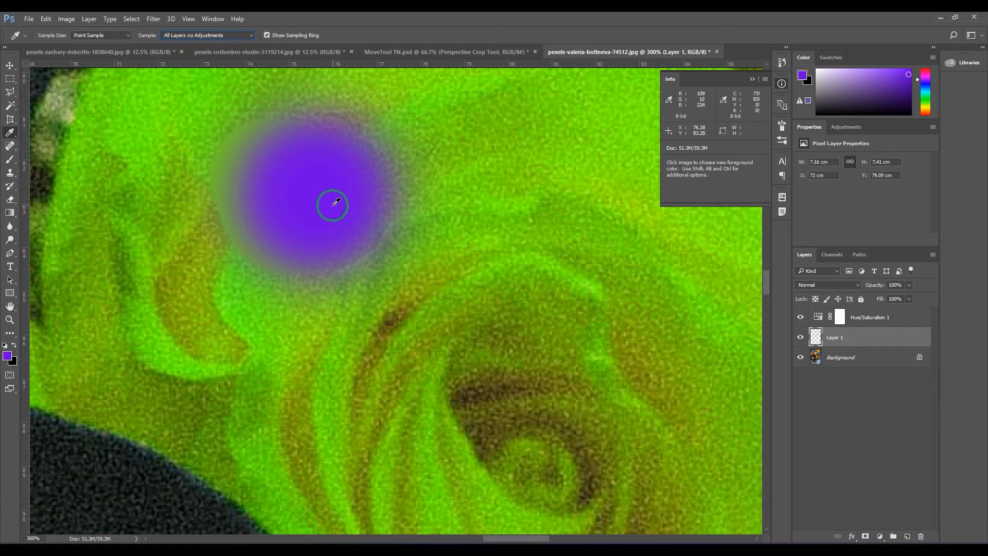
left_click(319, 189)
left_click(7, 356)
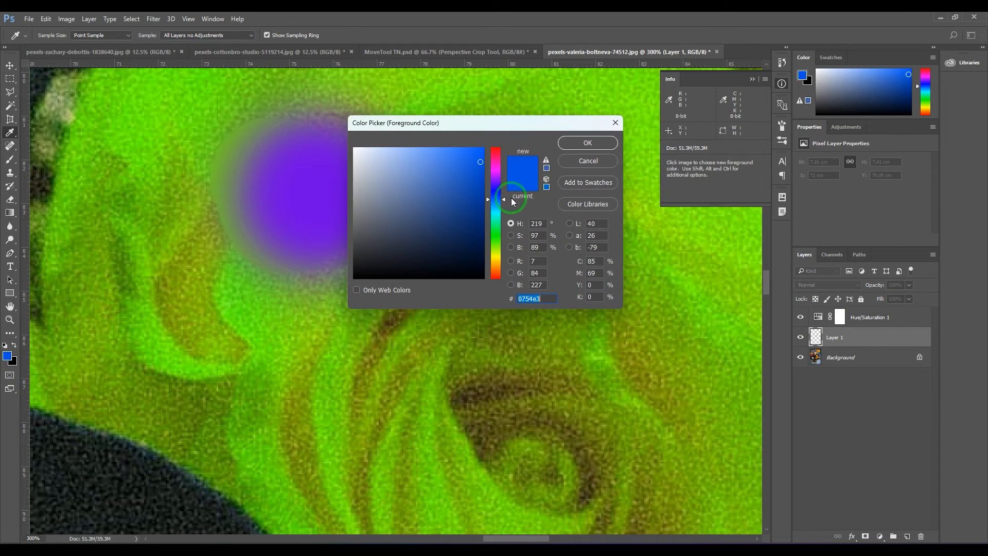
left_click(598, 166)
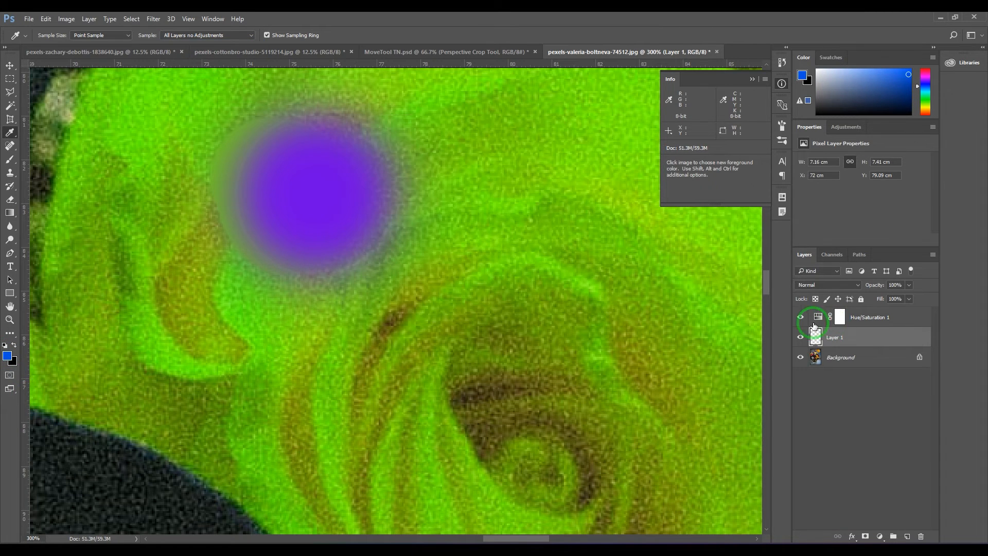
Step: Toggle the Hue/Saturation 1 layer's visibility several times to compare the spot's colour, leaving the adjustment hidden
left_click(799, 317)
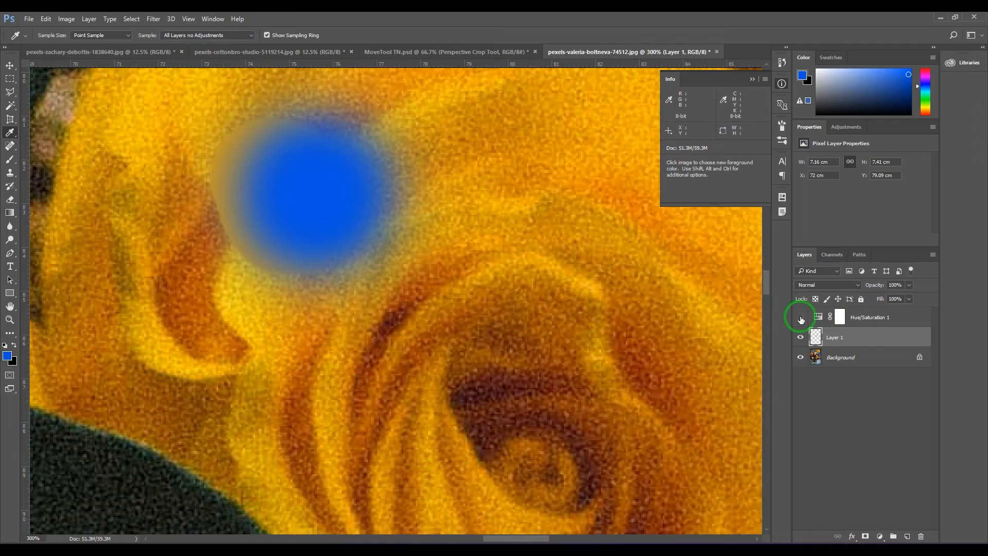
left_click(799, 317)
left_click(800, 318)
left_click(801, 319)
left_click(801, 319)
left_click(800, 319)
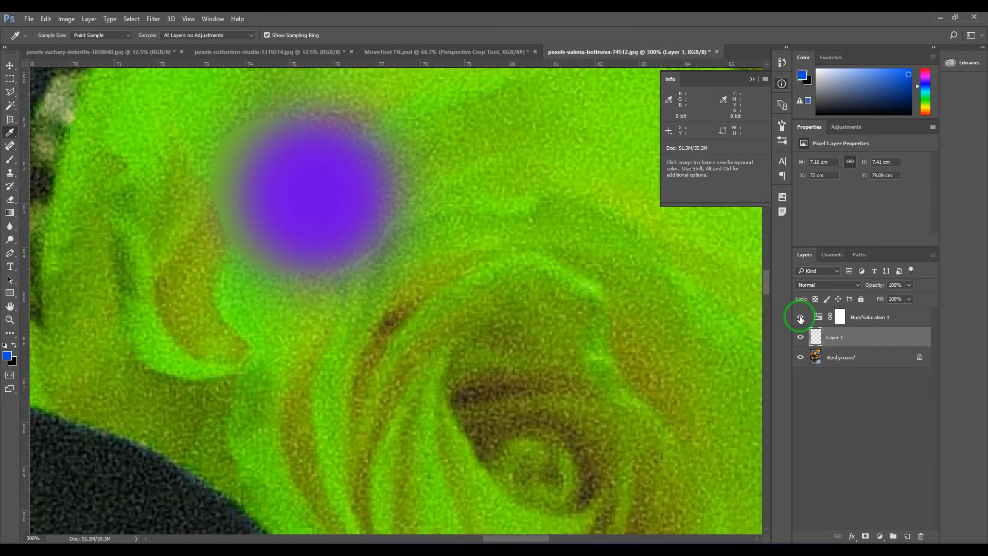
left_click(801, 319)
left_click(800, 319)
left_click(800, 319)
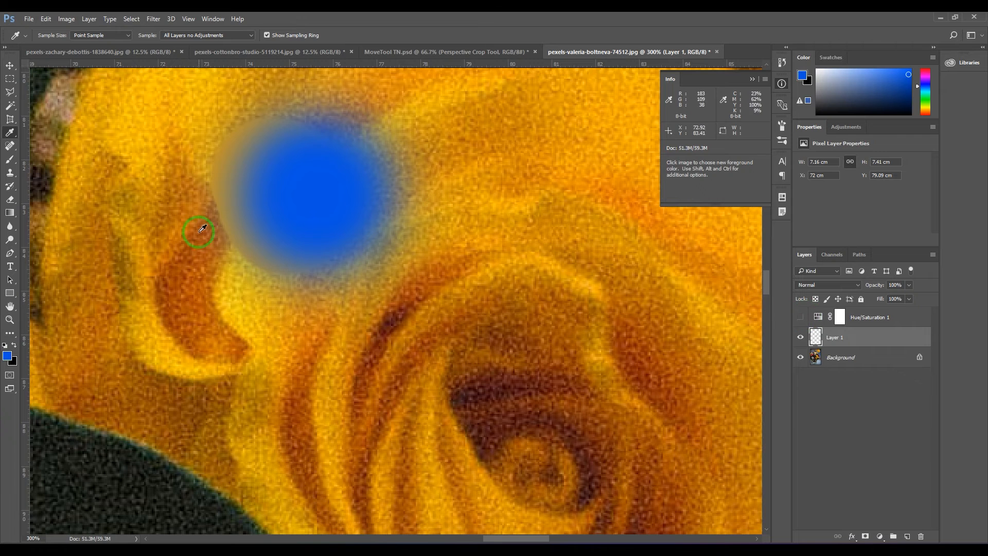
Step: Sample colours across the yellow rose with the sampling ring on and off, leaving Show Sampling Ring disabled
left_click_drag(280, 182, 532, 200)
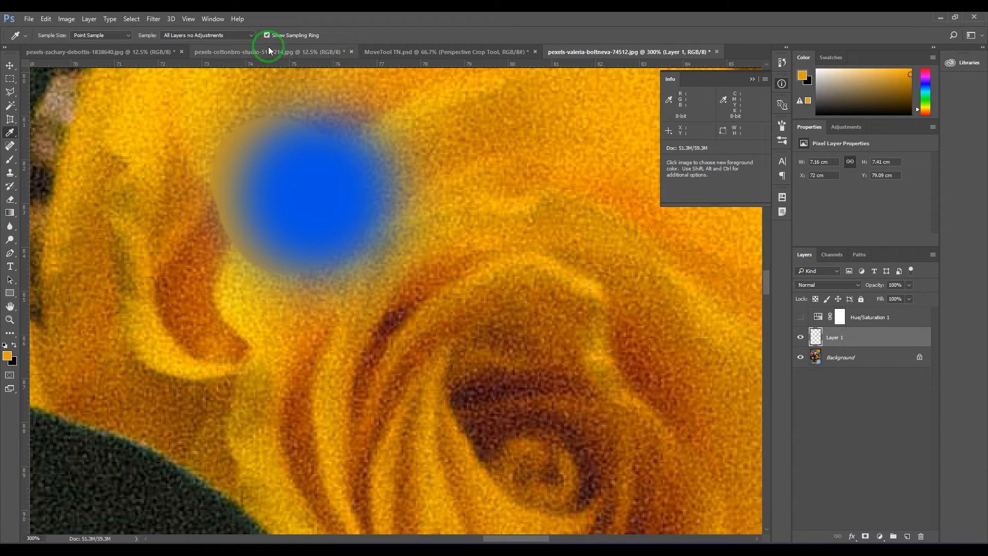
left_click(267, 35)
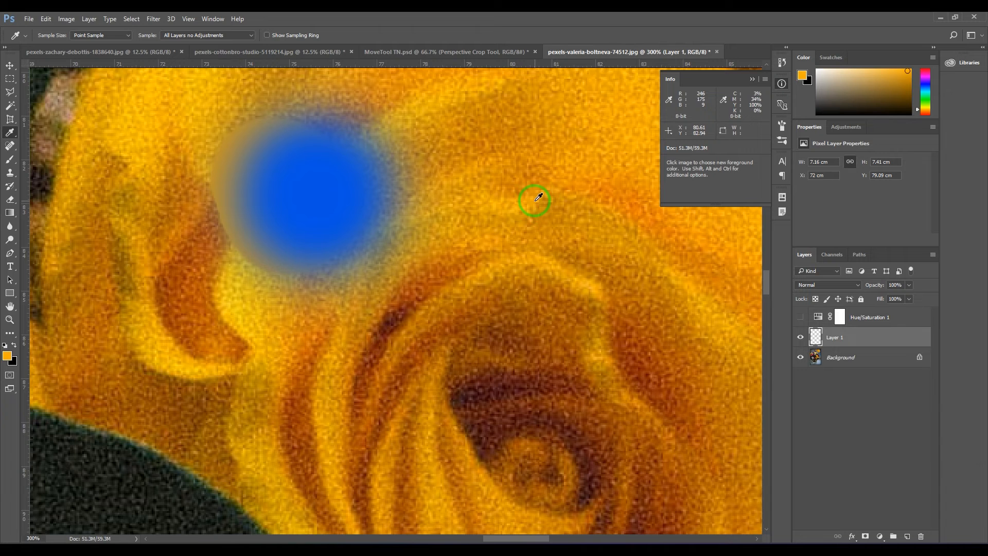
left_click(267, 35)
left_click_drag(535, 190, 511, 399)
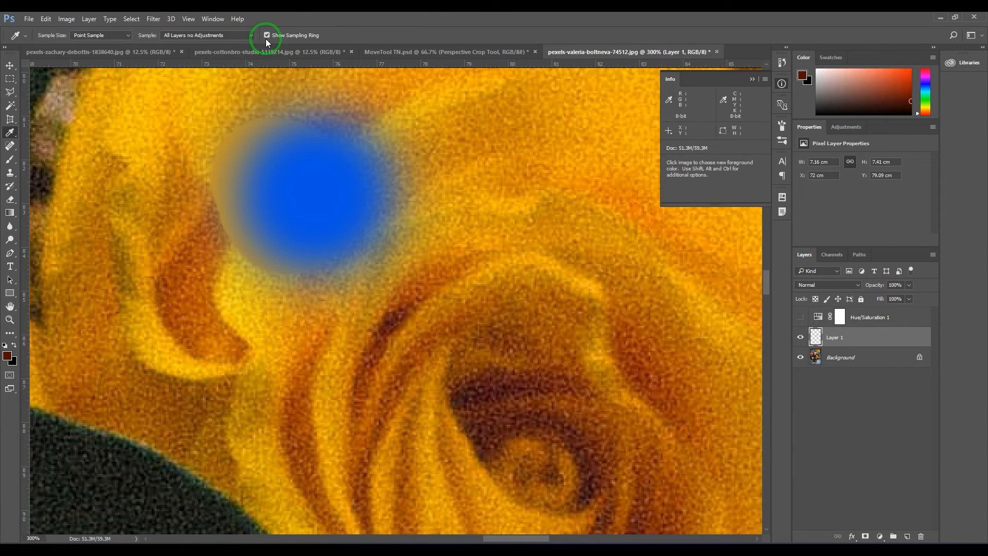
left_click(511, 386)
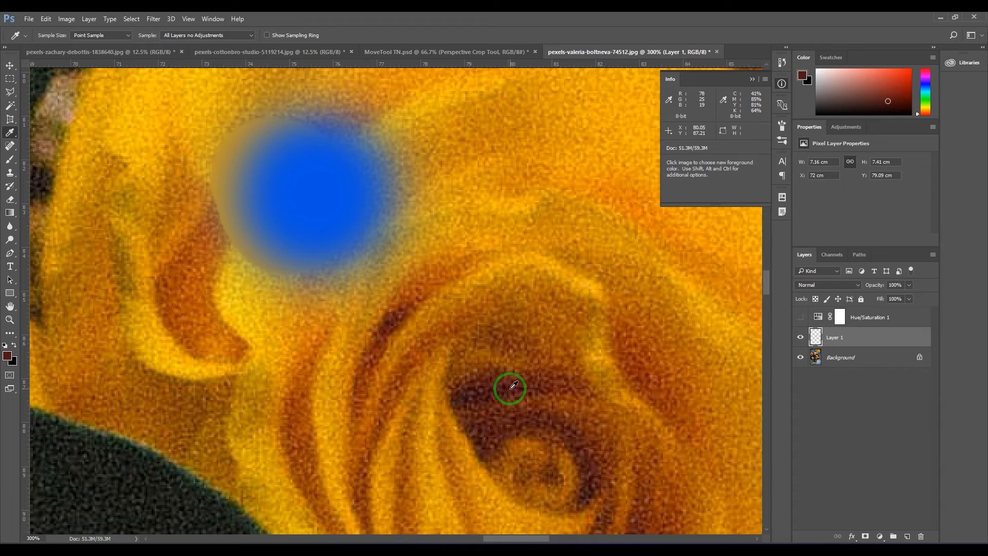
Step: Add an empty layer above Layer 1 and switch to the Brush tool for painting over the blurred background
key("ctrl+minus")
key("ctrl+minus")
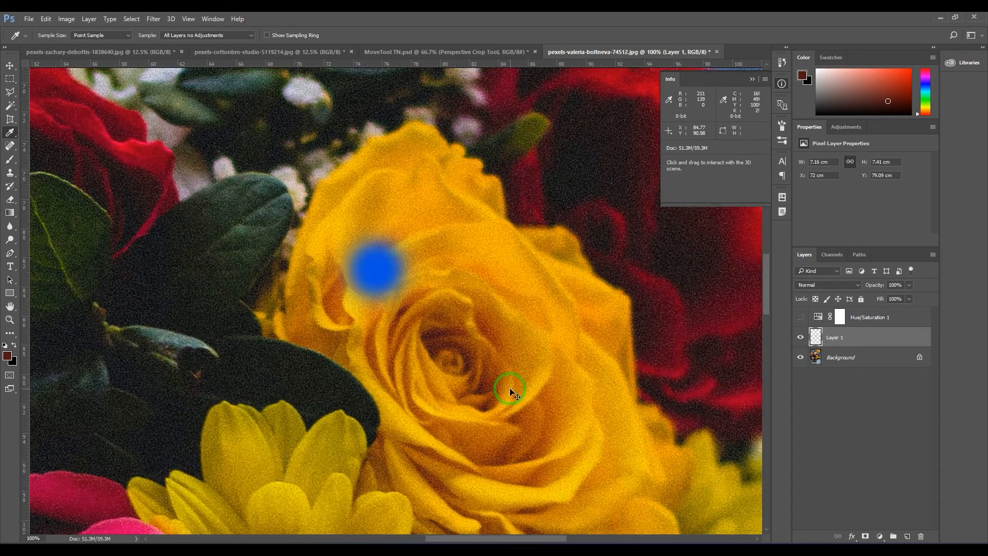
key("space")
left_click_drag(298, 251, 557, 486)
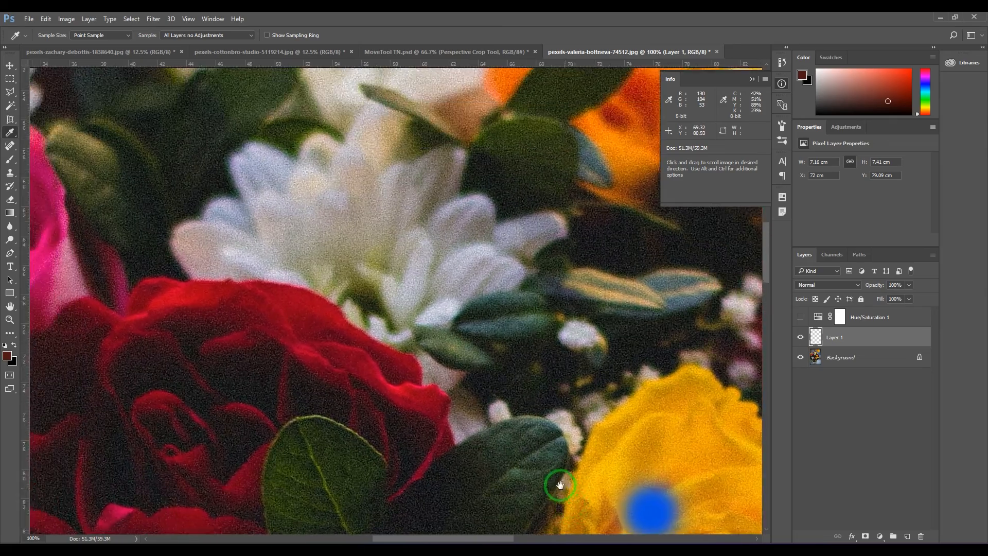
left_click_drag(258, 219, 417, 452)
left_click_drag(381, 390, 415, 462)
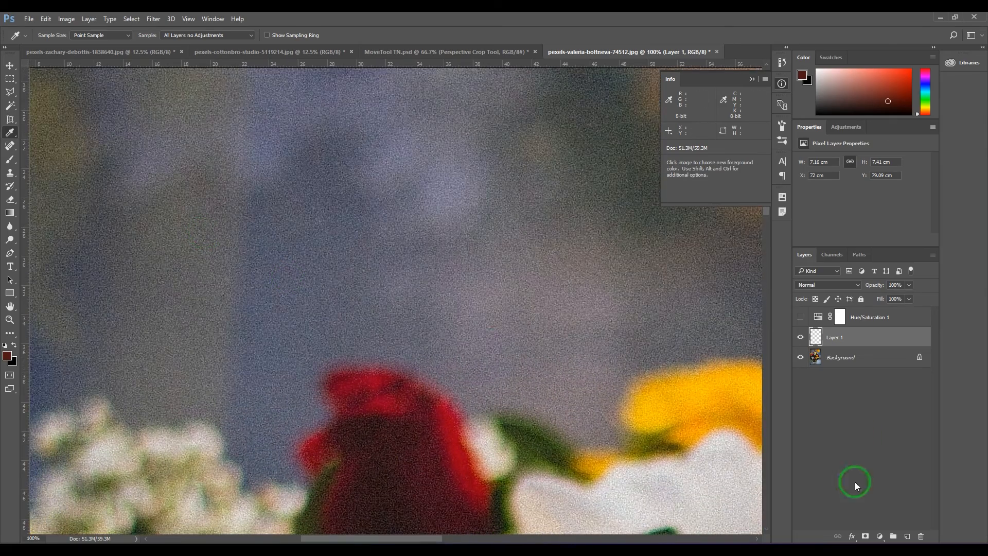
left_click(907, 536)
key("b")
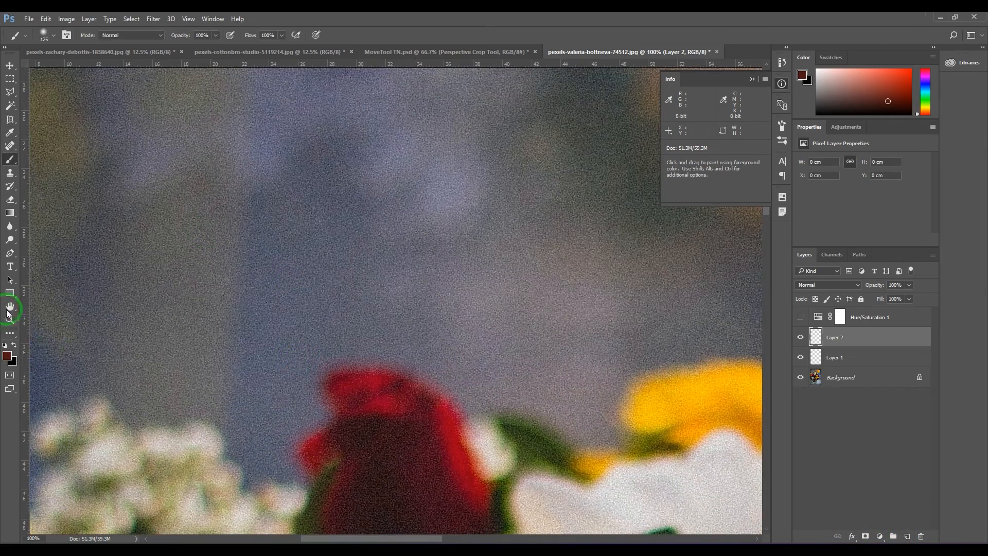
Step: Pick a reddish-brown foreground colour and paint a small round swatch on the blurred background of Layer 2
left_click(7, 355)
left_click_drag(471, 219, 442, 209)
left_click(613, 141)
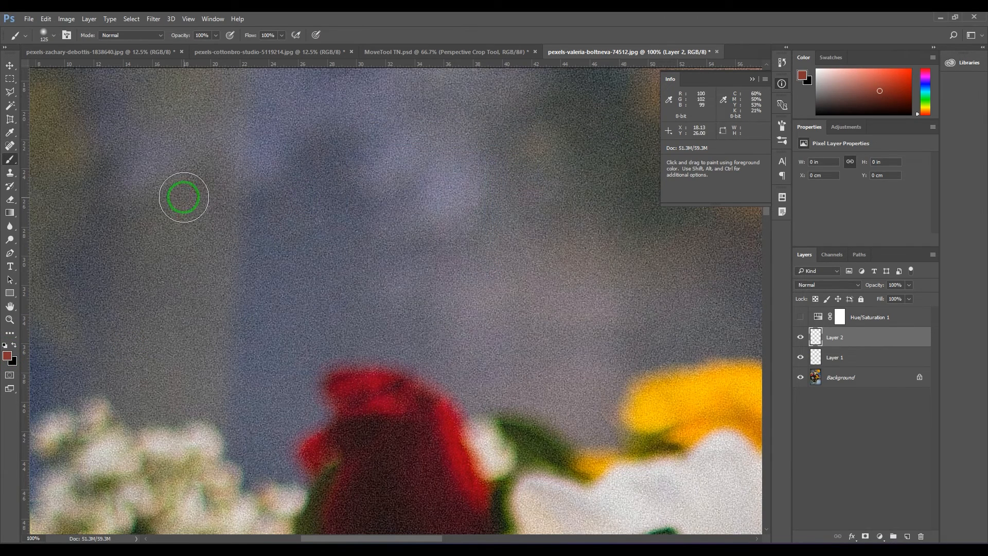
left_click_drag(129, 143, 126, 146)
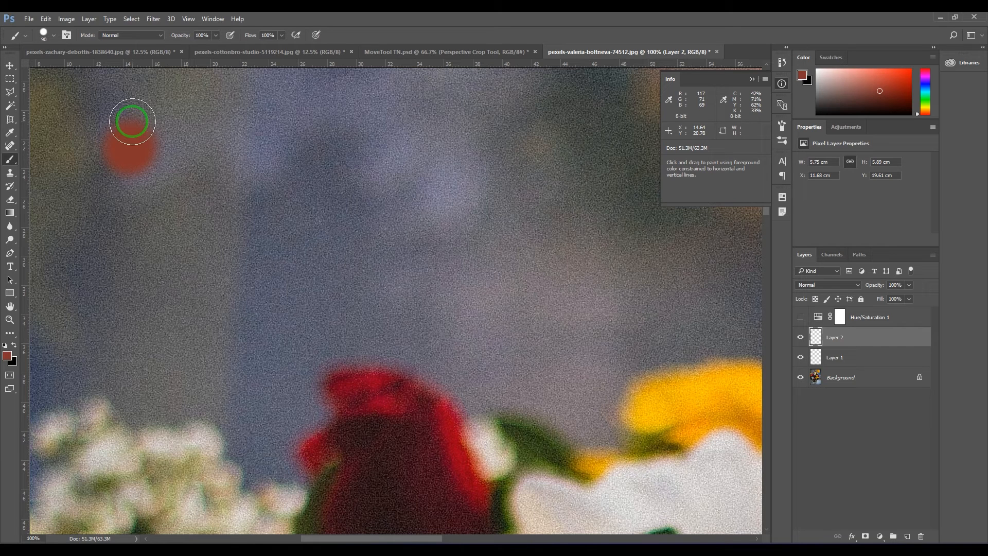
left_click_drag(133, 122, 132, 140)
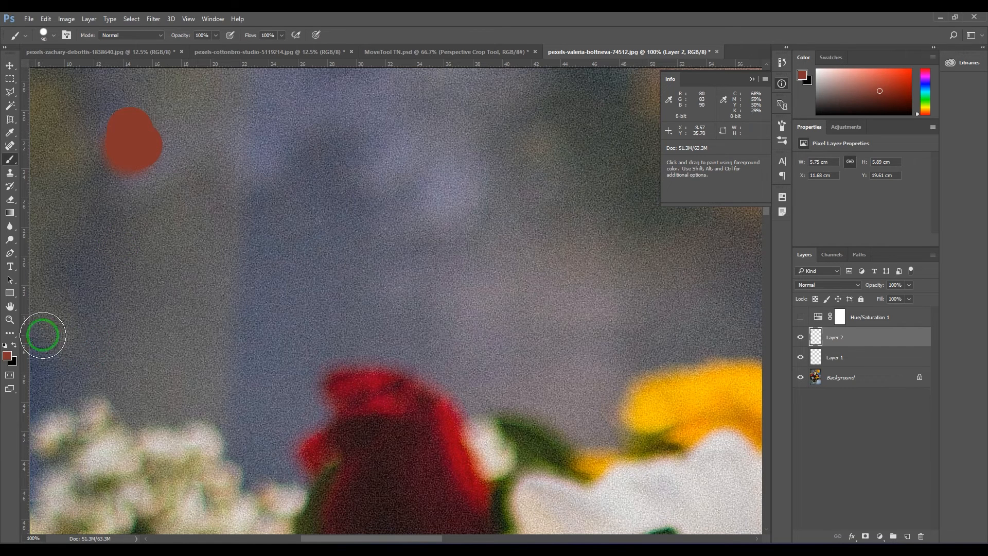
Step: Set the foreground colour to orange #c66f49 and paint a second swatch below the reddish-brown one
left_click(7, 356)
left_click(497, 272)
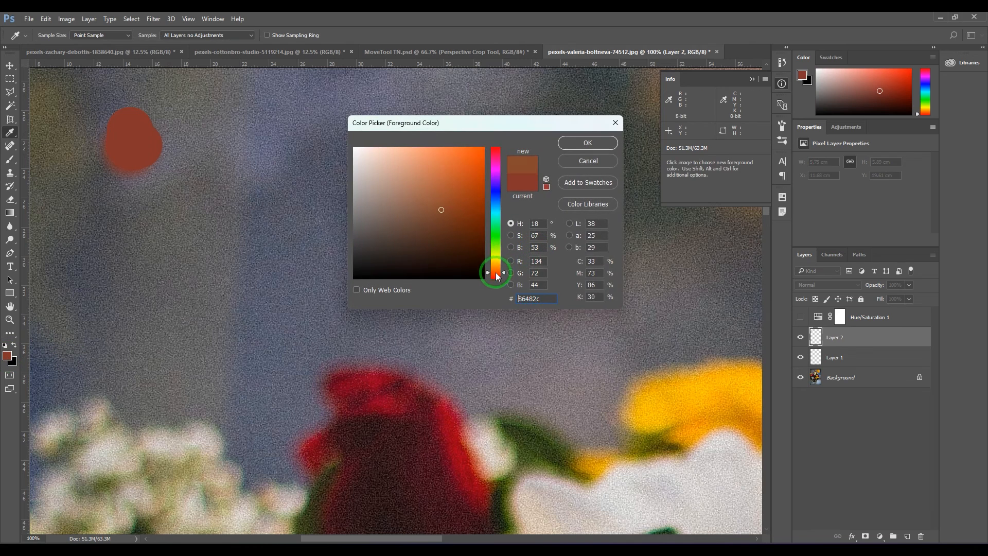
left_click(436, 177)
key("Return")
mouse_move(149, 209)
left_mouse_down()
mouse_move(110, 225)
mouse_move(128, 242)
left_mouse_up()
Step: Set the foreground colour to light orange #e59f5c and paint a third swatch below the other two
left_click(7, 355)
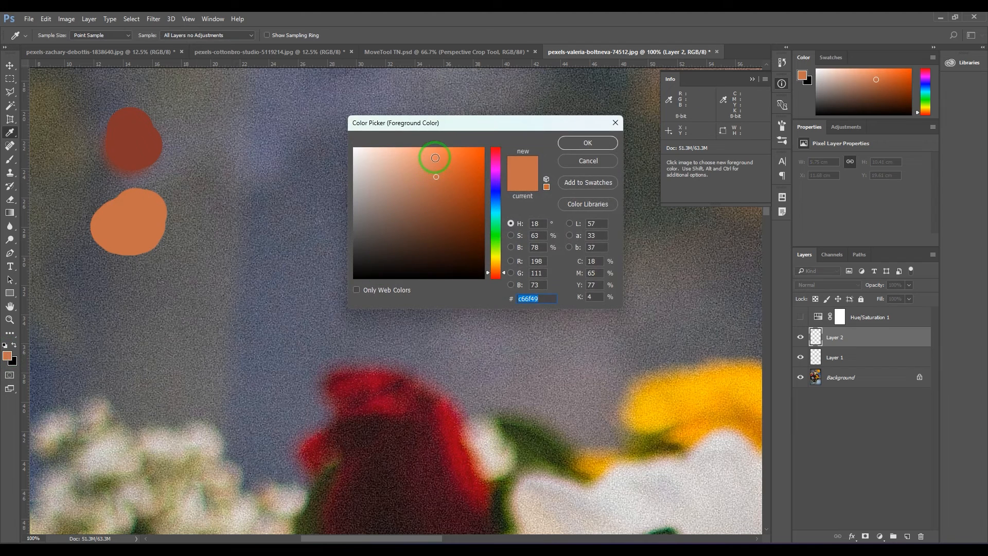
left_click(432, 160)
left_click_drag(495, 269, 496, 268)
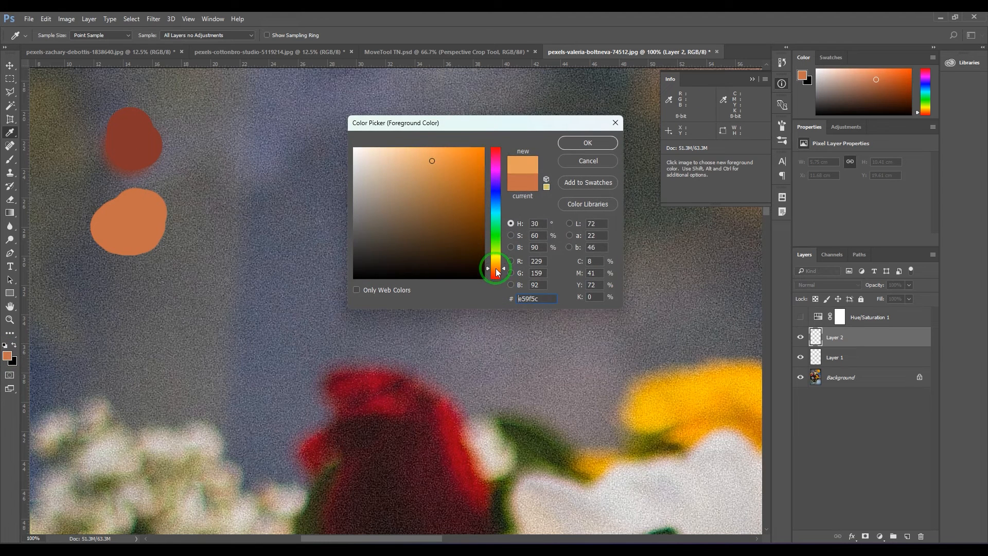
left_click(587, 144)
mouse_move(130, 307)
left_mouse_down()
mouse_move(133, 294)
mouse_move(138, 303)
left_mouse_up()
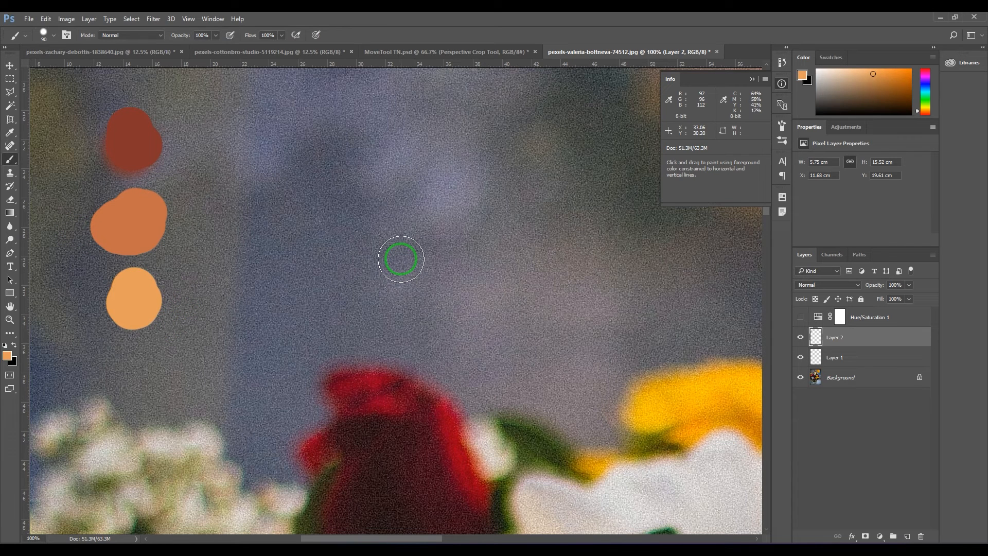
Step: Add another empty layer and paint a large filled light-orange shape about 13.4 by 14.7 cm beside the swatches
mouse_move(394, 158)
left_mouse_down()
mouse_move(368, 207)
mouse_move(369, 240)
left_mouse_up()
key("ctrl+z")
left_click(907, 536)
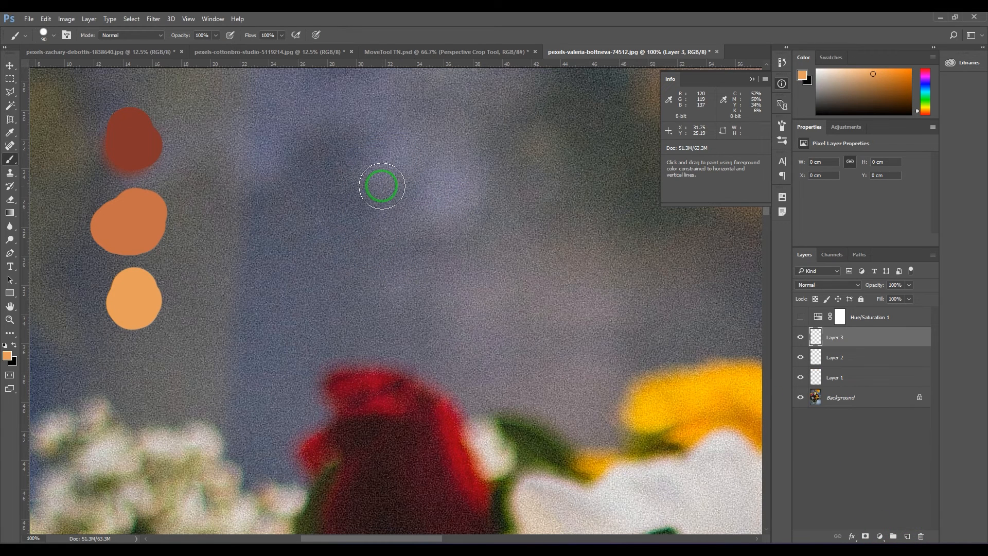
key("[")
key("[")
key("[")
key("[")
mouse_move(340, 171)
left_mouse_down()
mouse_move(494, 148)
mouse_move(501, 233)
mouse_move(489, 324)
mouse_move(342, 237)
mouse_move(425, 332)
mouse_move(465, 330)
mouse_move(490, 154)
mouse_move(362, 178)
mouse_move(394, 276)
mouse_move(436, 309)
mouse_move(361, 242)
mouse_move(434, 310)
mouse_move(468, 231)
mouse_move(468, 172)
mouse_move(425, 164)
mouse_move(385, 202)
mouse_move(435, 180)
mouse_move(378, 190)
mouse_move(427, 248)
mouse_move(459, 189)
mouse_move(448, 291)
mouse_move(399, 233)
mouse_move(414, 250)
left_mouse_up()
Step: Shade two soft patches on the shape with the sampled #c66f49 swatch at 20% brush opacity, and blend between them with the sampled light-orange swatch
key("bracketright")
key("bracketright")
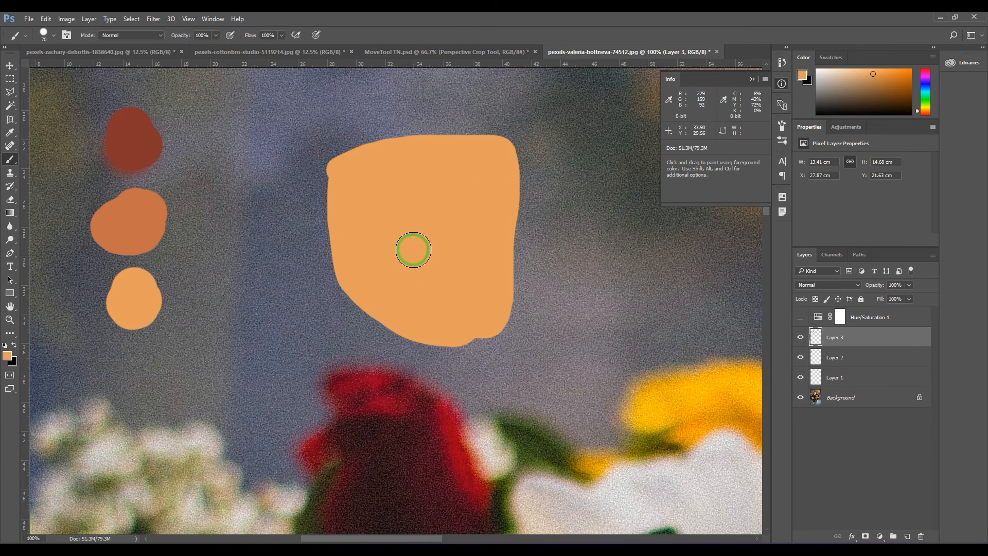
left_click(146, 224, "alt")
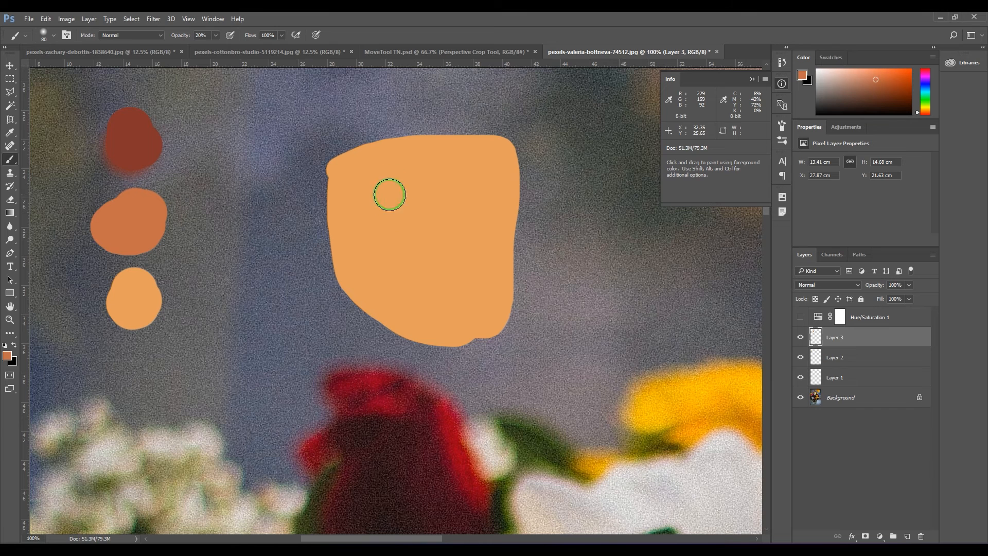
left_click(383, 202)
left_click(384, 203)
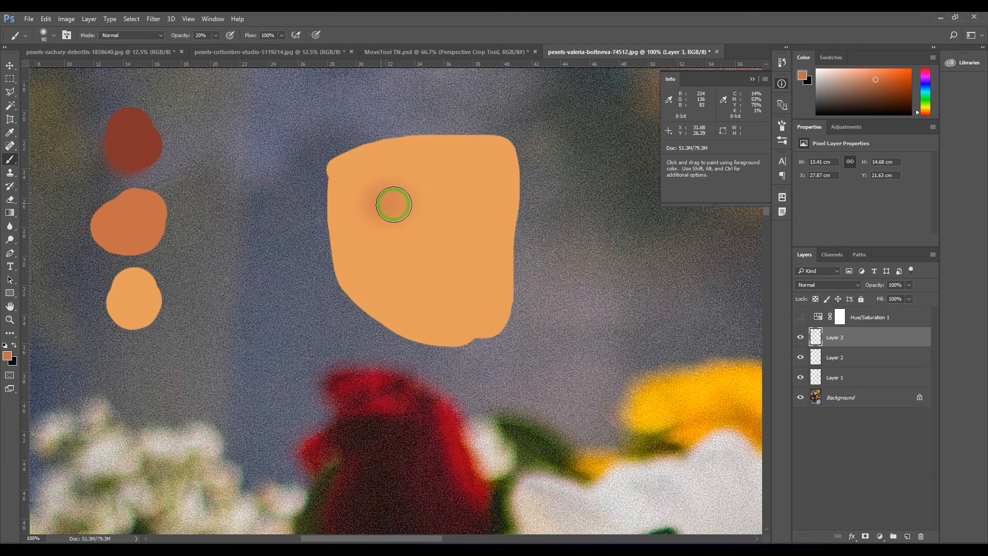
left_click(467, 197)
left_click(466, 194)
mouse_move(405, 210)
left_mouse_down()
mouse_move(410, 236)
mouse_move(404, 222)
mouse_move(440, 226)
mouse_move(453, 243)
mouse_move(458, 231)
mouse_move(463, 241)
mouse_move(462, 217)
left_mouse_up()
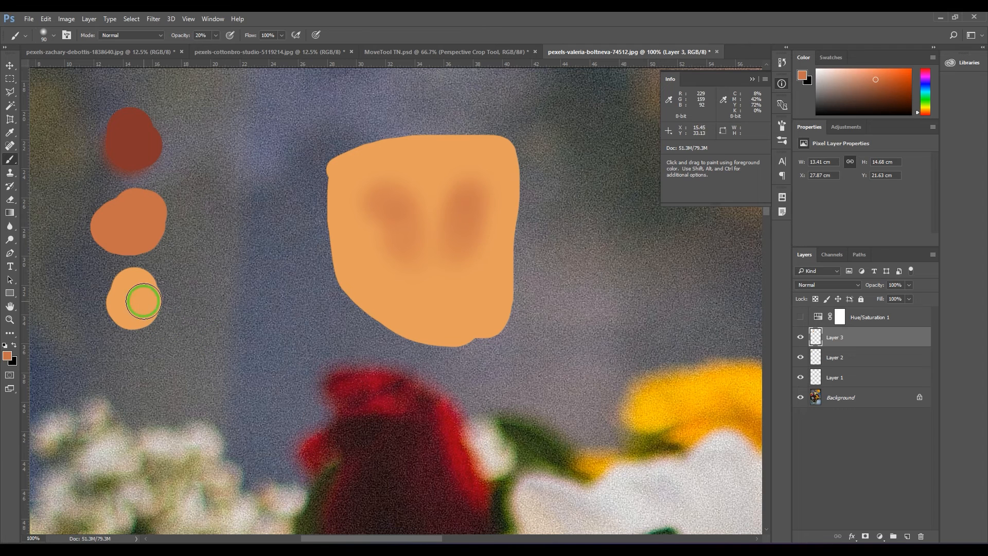
left_click(137, 299, "alt")
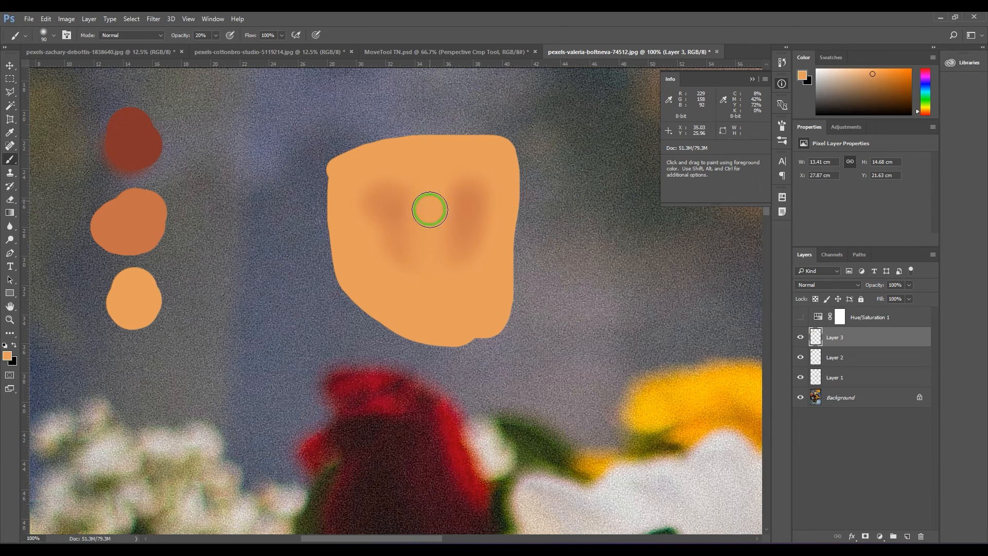
Step: Hide and show Layer 3 and Layer 2 in turn to check which layer holds the shape and which the swatches
left_click(800, 337)
left_click(800, 337)
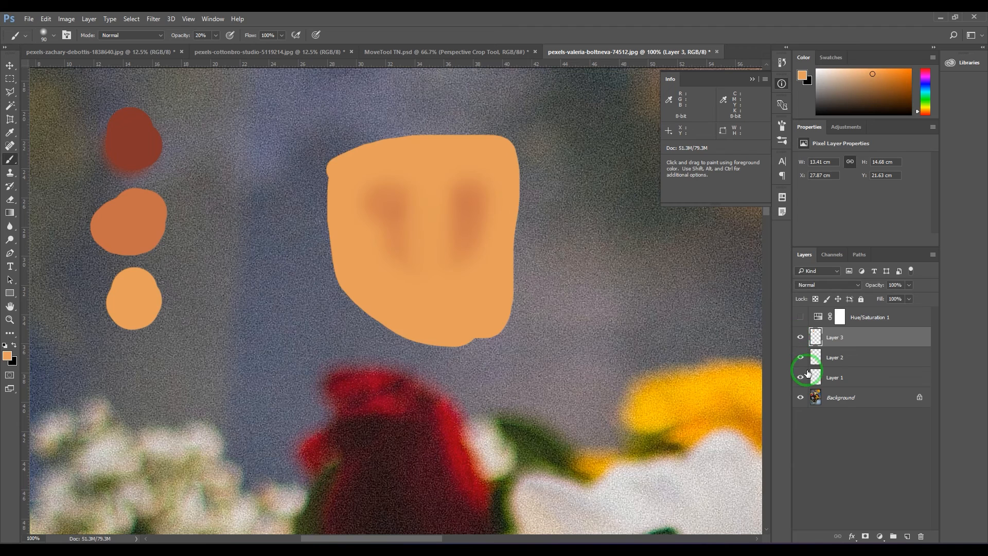
left_click(800, 357)
left_click(800, 357)
Step: On Layer 2, paint a pale peach #f8c99c swatch below the light-orange one at 100% brush opacity, and make Layer 3 active again
left_click(856, 364)
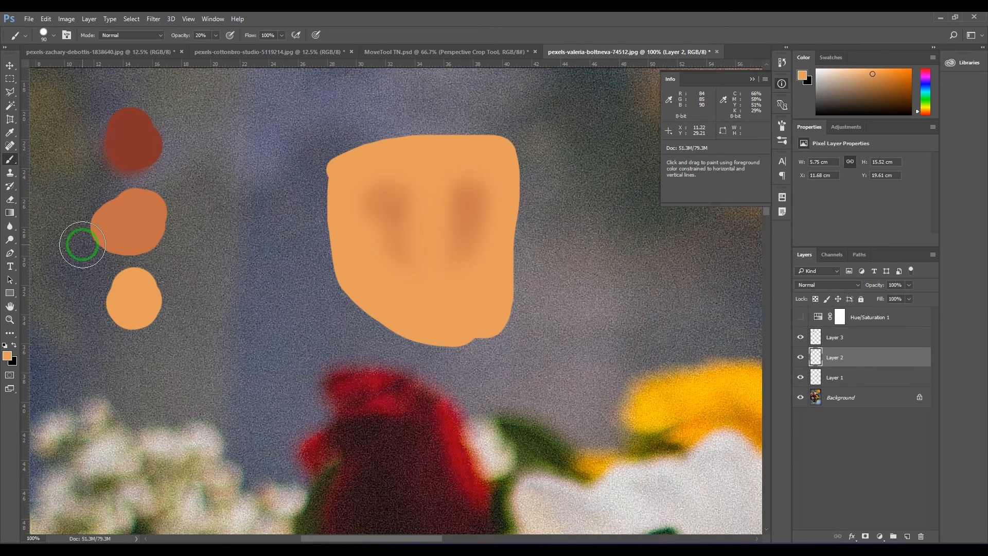
left_click(7, 355)
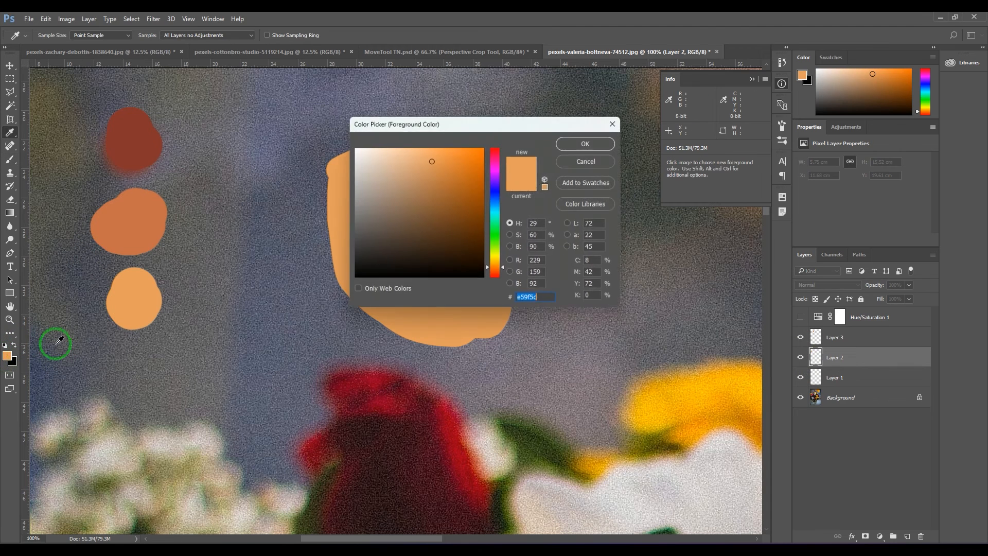
left_click(402, 151)
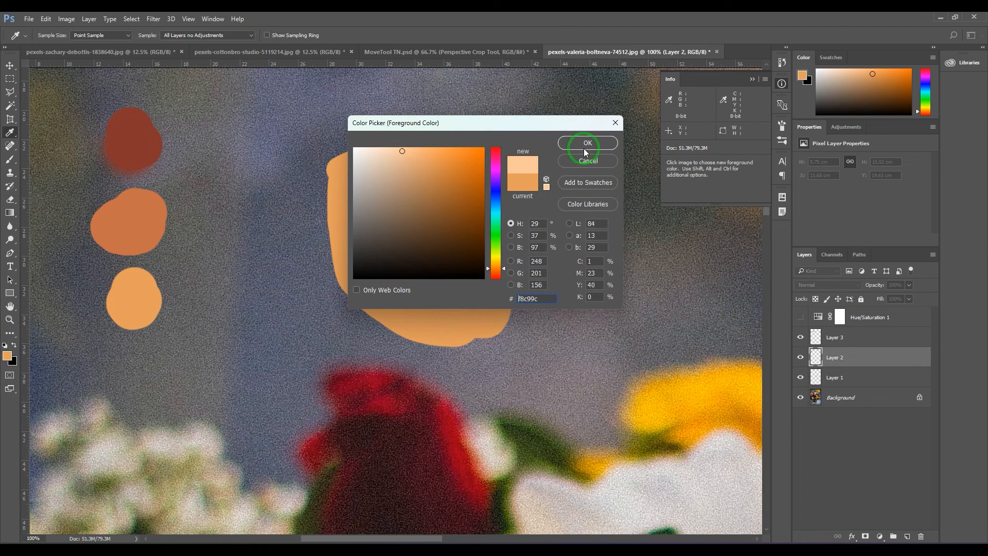
left_click(591, 144)
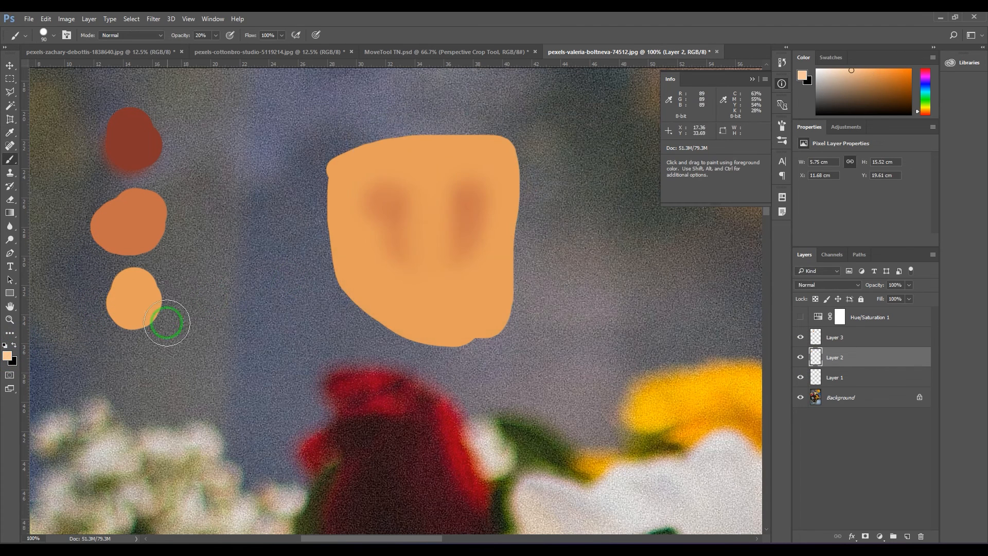
left_click(186, 35)
type("100")
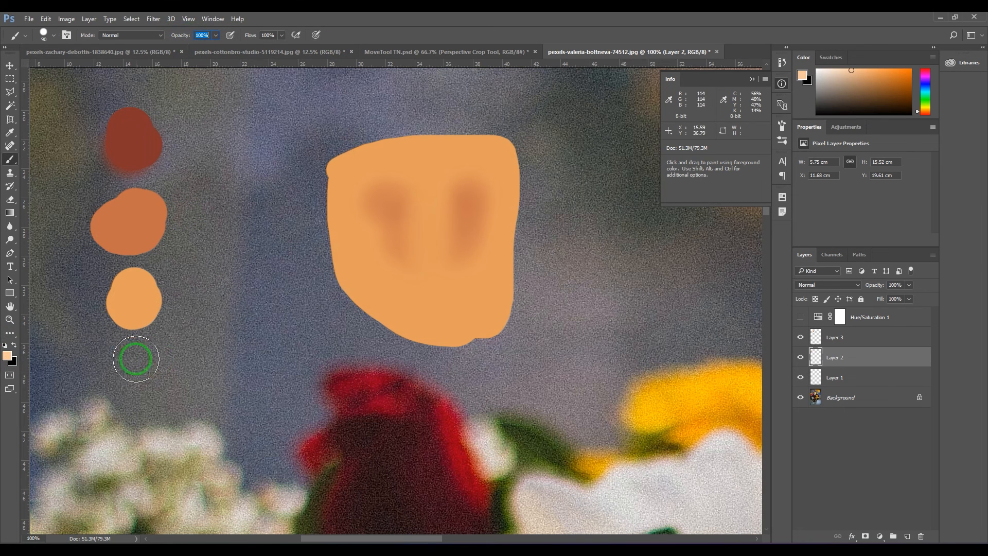
left_click_drag(151, 353, 140, 363)
left_click(844, 337)
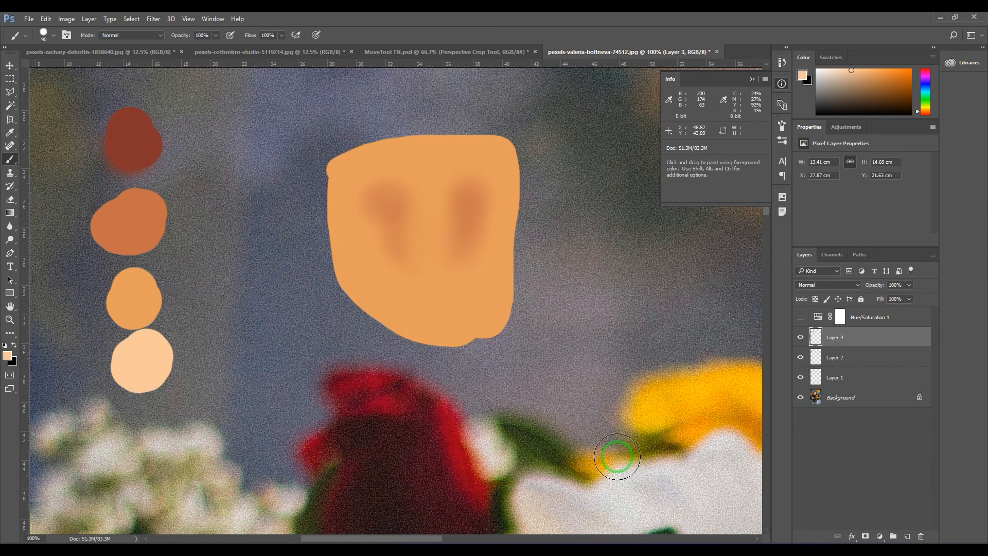
Step: Paint a soft pale peach highlight down between the two shaded patches with a size 70 brush at 10% opacity
left_click_drag(428, 214, 430, 258)
key("ctrl+z")
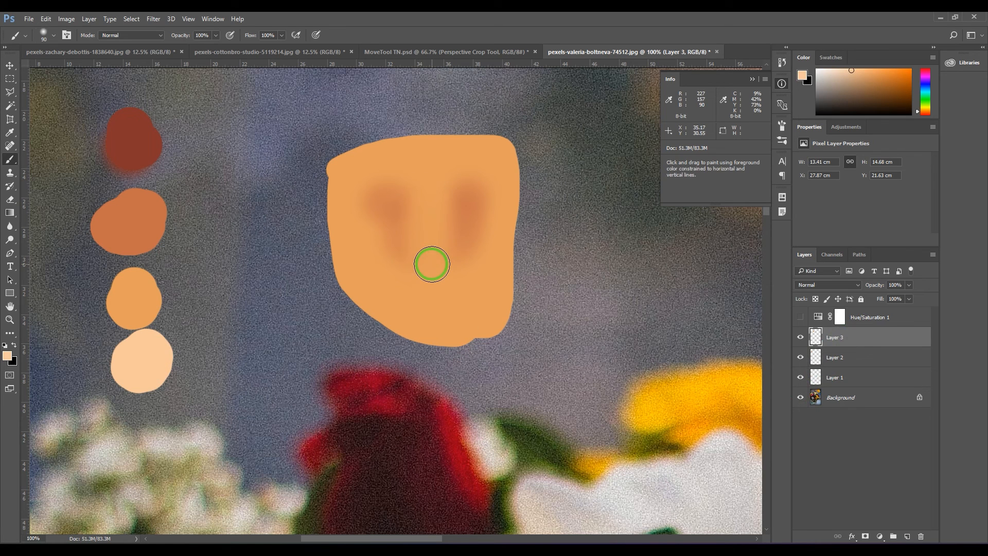
key("bracketleft")
key("bracketleft")
key("bracketleft")
key("bracketleft")
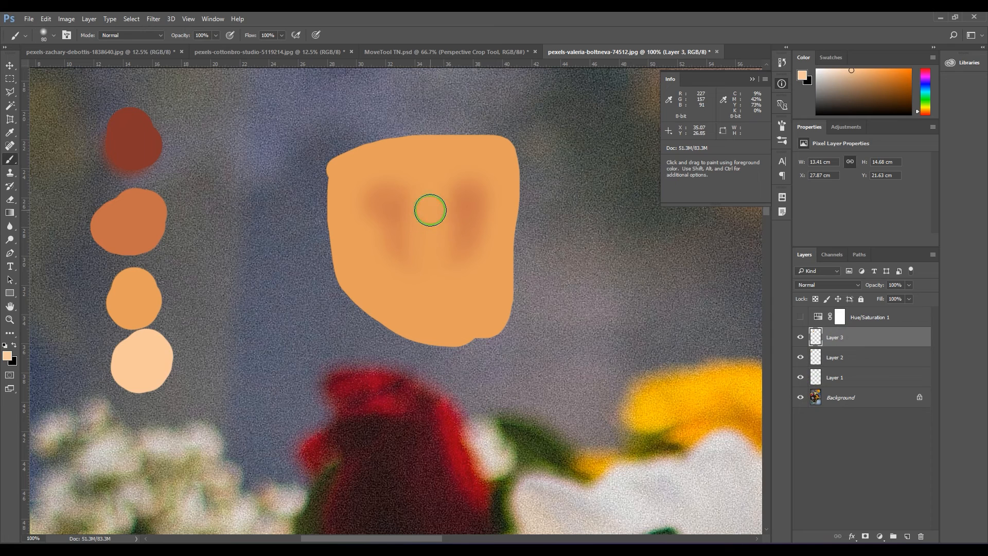
left_click_drag(430, 191, 430, 249)
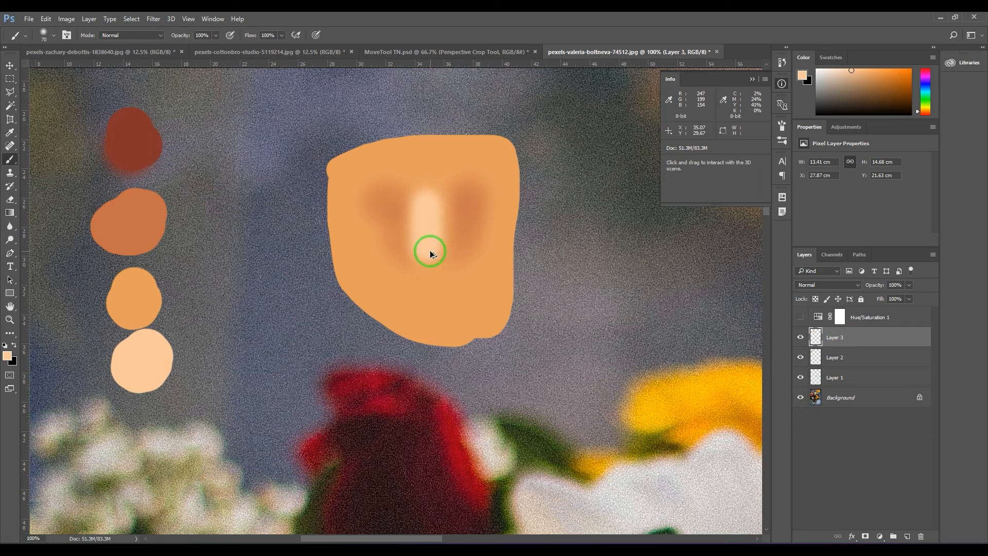
key("ctrl+z")
key("1")
mouse_move(426, 263)
left_mouse_down()
mouse_move(428, 225)
mouse_move(430, 247)
mouse_move(456, 172)
mouse_move(440, 175)
mouse_move(453, 164)
mouse_move(390, 168)
mouse_move(399, 175)
mouse_move(368, 164)
mouse_move(406, 183)
mouse_move(435, 163)
mouse_move(429, 237)
mouse_move(449, 231)
left_mouse_up()
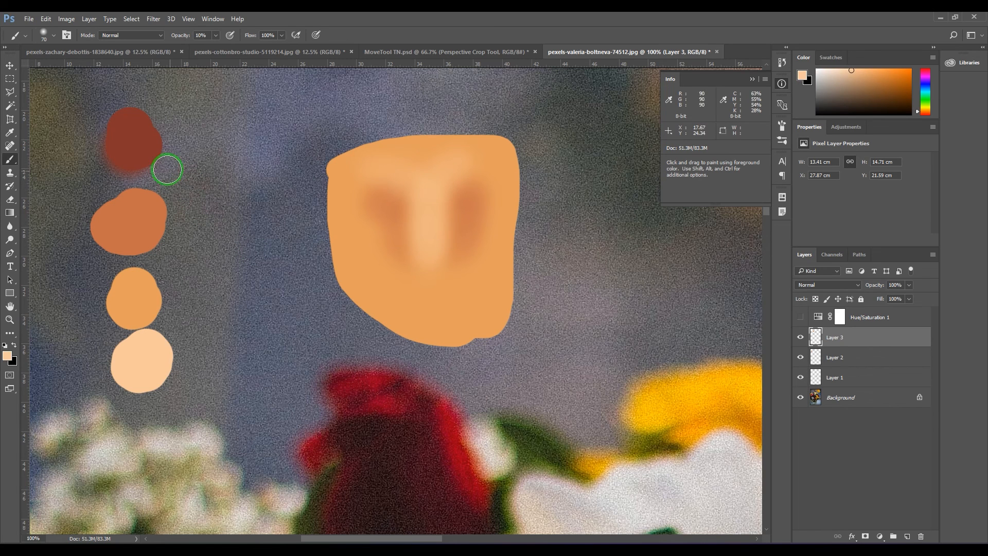
Step: Sample the dark red swatch and paint a short closed-eye stroke on each shaded patch with a size 40 brush
left_click(130, 137, "alt")
key("bracketleft")
key("bracketleft")
key("bracketleft")
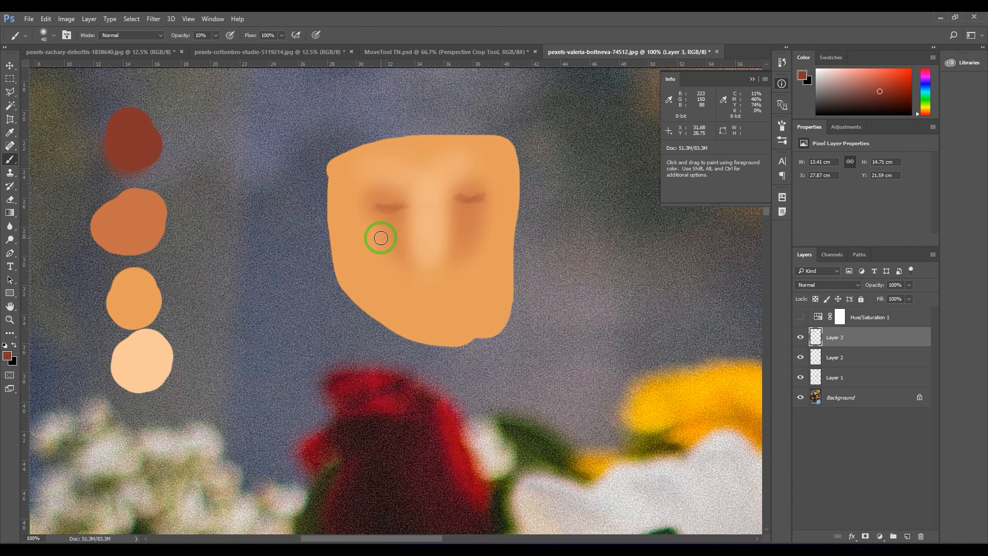
Step: Sample the pale peach swatch and paint a soft cheek highlight below each eye stroke with a size 150 brush
left_click(139, 356, "alt")
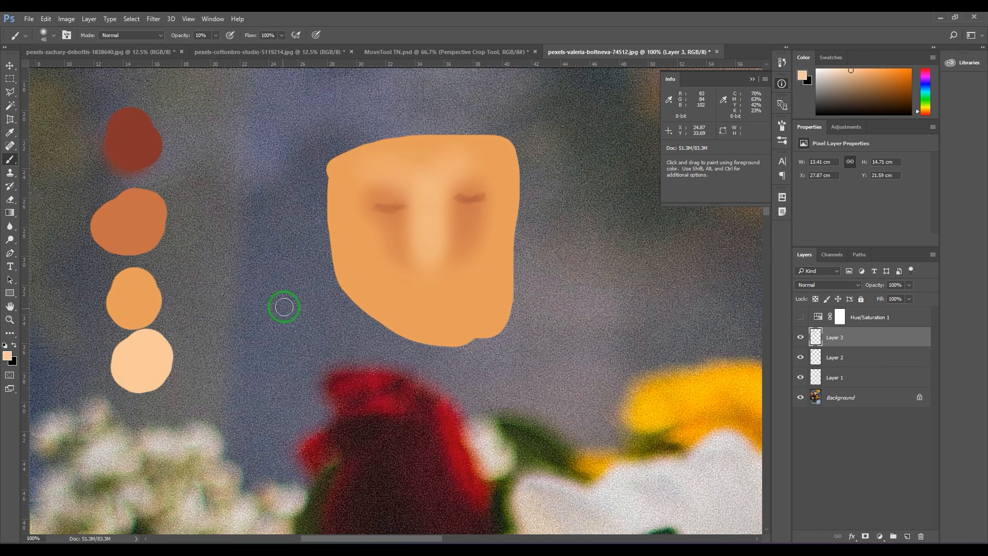
key("bracketright")
key("bracketright")
key("bracketright")
key("bracketright")
key("bracketright")
key("bracketright")
key("bracketright")
key("bracketright")
mouse_move(376, 240)
left_mouse_down()
mouse_move(371, 249)
mouse_move(379, 240)
mouse_move(391, 254)
left_mouse_up()
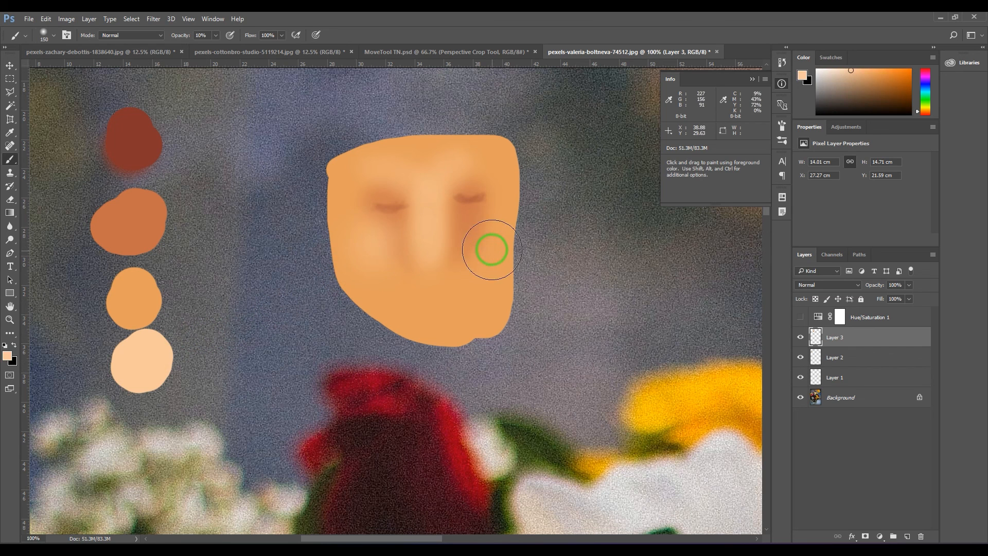
mouse_move(491, 249)
left_mouse_down()
mouse_move(480, 226)
mouse_move(486, 247)
left_mouse_up()
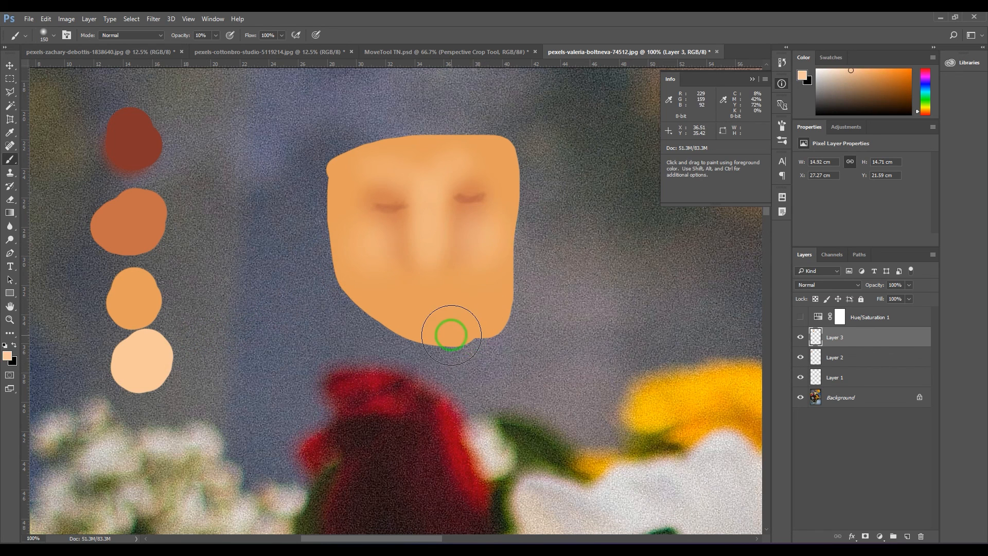